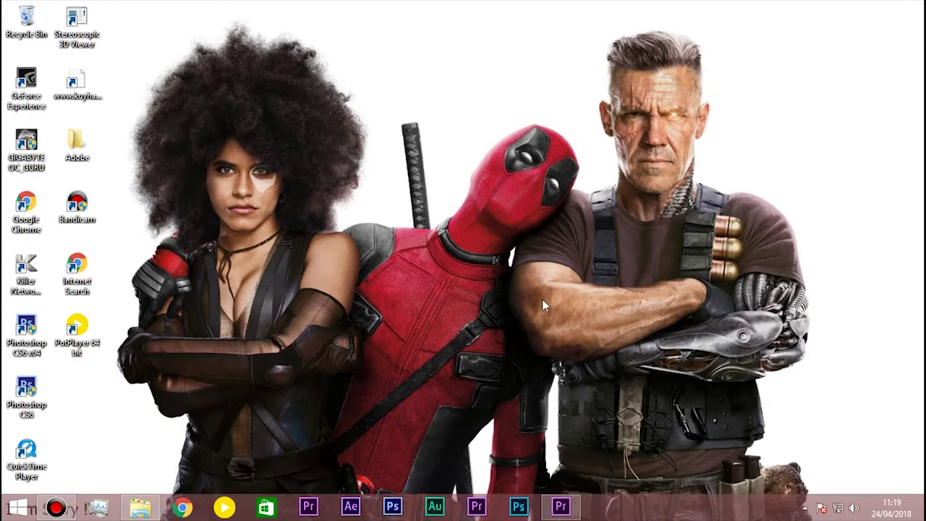
Create a folder named 'dasar dan cara editing' inside Videos.
mouse_move(560, 509)
left_click(140, 507)
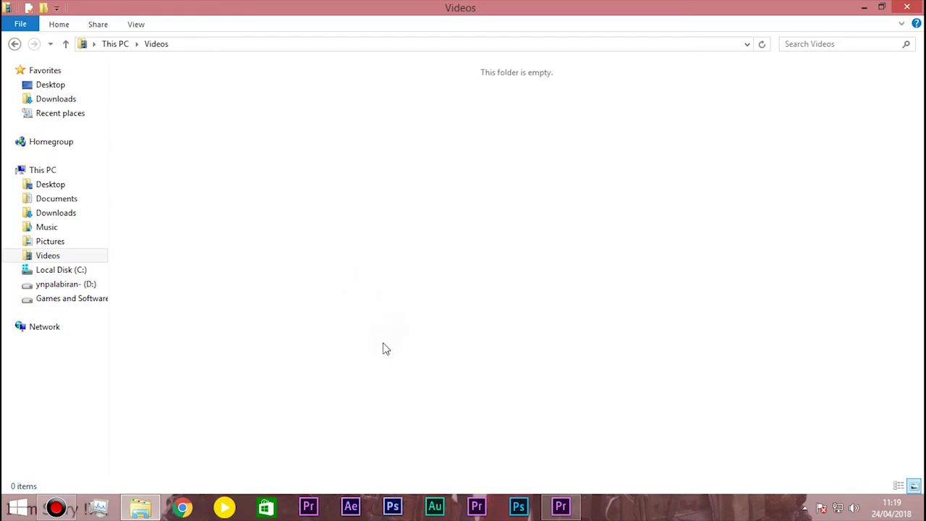
right_click(249, 191)
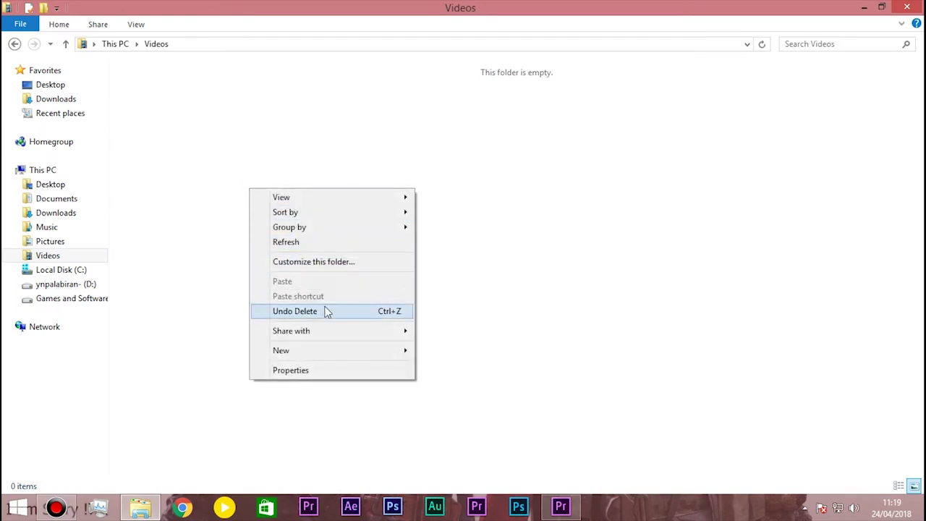
mouse_move(345, 352)
left_click(434, 351)
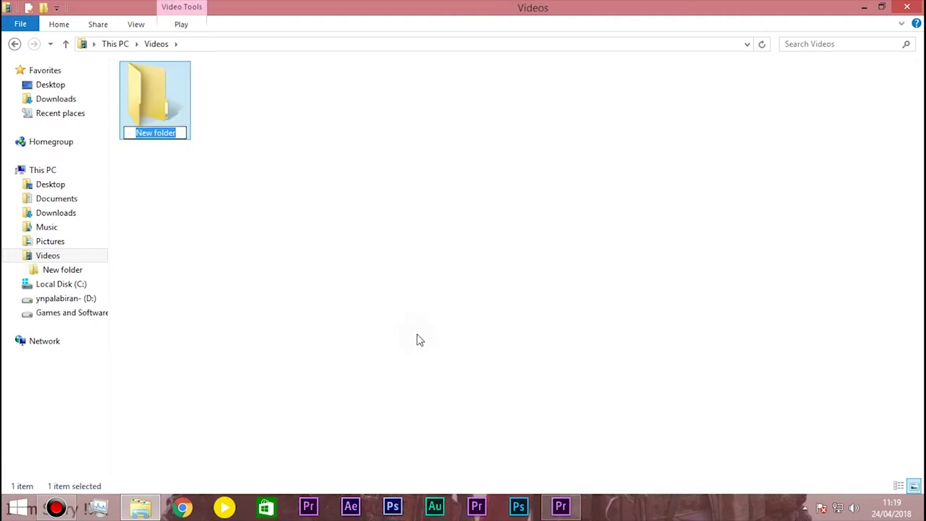
type("dasar dan cara editing")
key("Return")
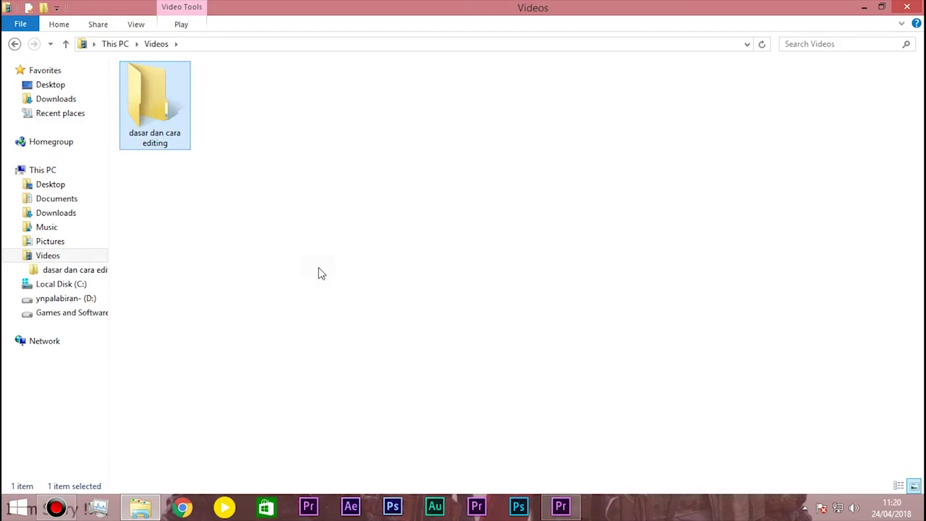
Inside 'dasar dan cara editing', create a subfolder named 'save'.
double_click(153, 130)
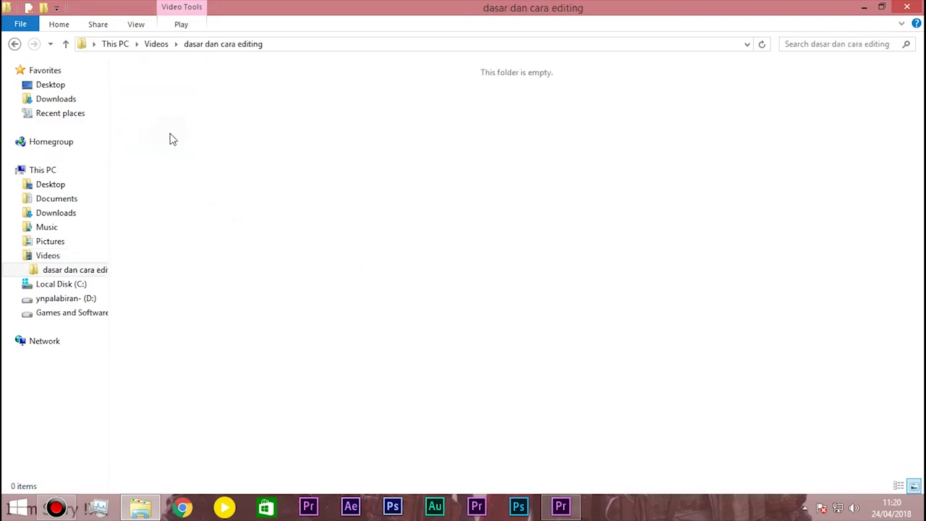
right_click(165, 126)
mouse_move(233, 284)
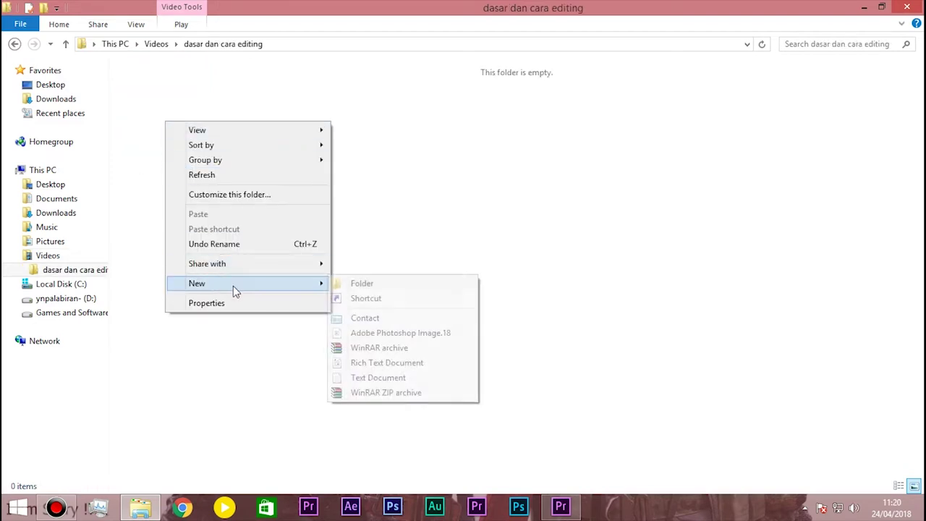
left_click(355, 283)
type("save")
key("Return")
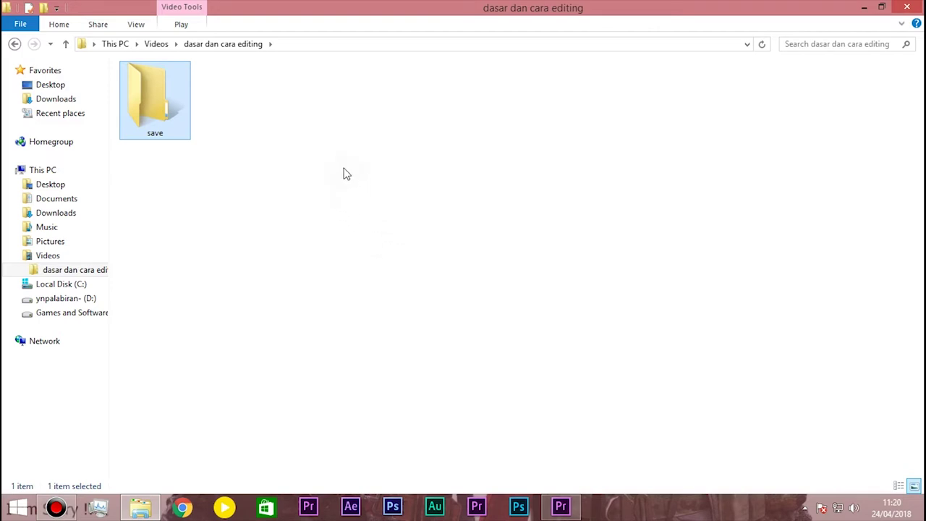
Add a second subfolder named 'music'.
right_click(344, 167)
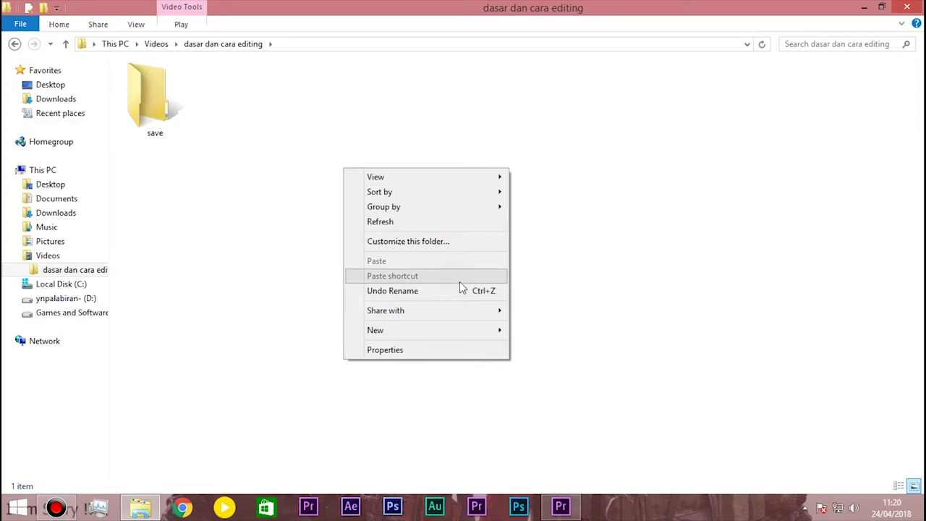
mouse_move(478, 331)
left_click(547, 331)
type("music")
left_click(66, 298)
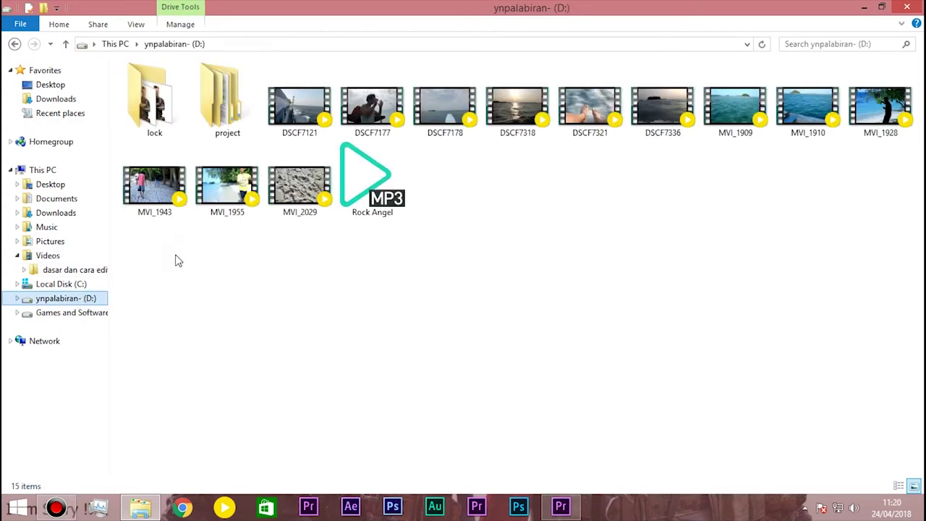
Copy the Rock Angel MP3 from drive D: into the music folder.
left_click(347, 189)
right_click(347, 189)
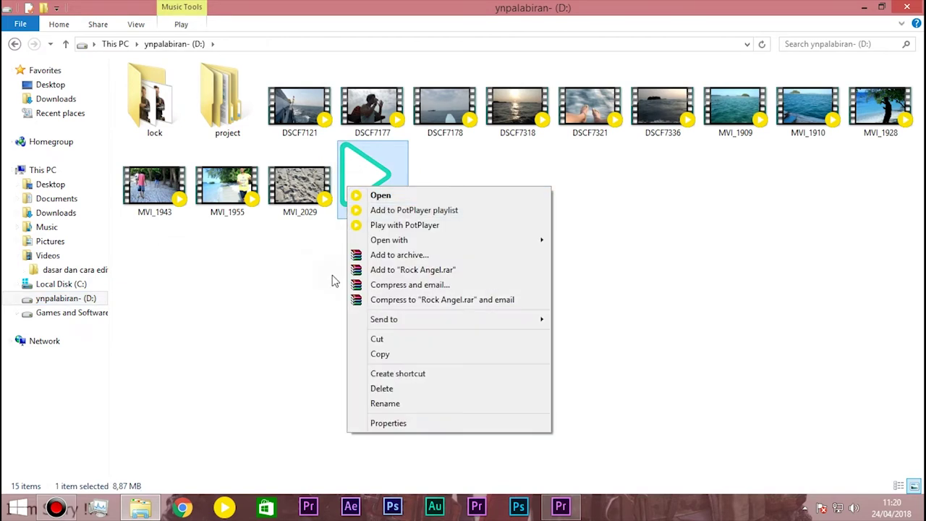
left_click(466, 354)
left_click(47, 255)
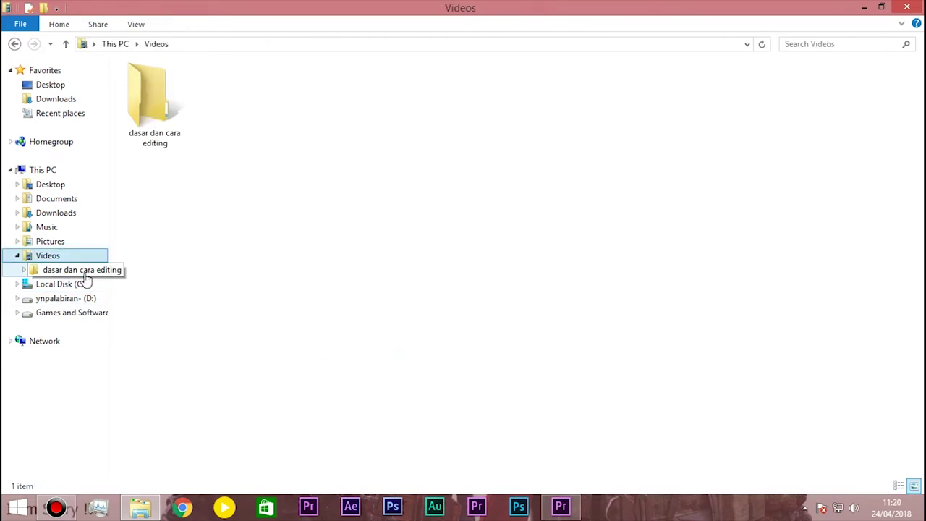
left_click(73, 269)
double_click(175, 114)
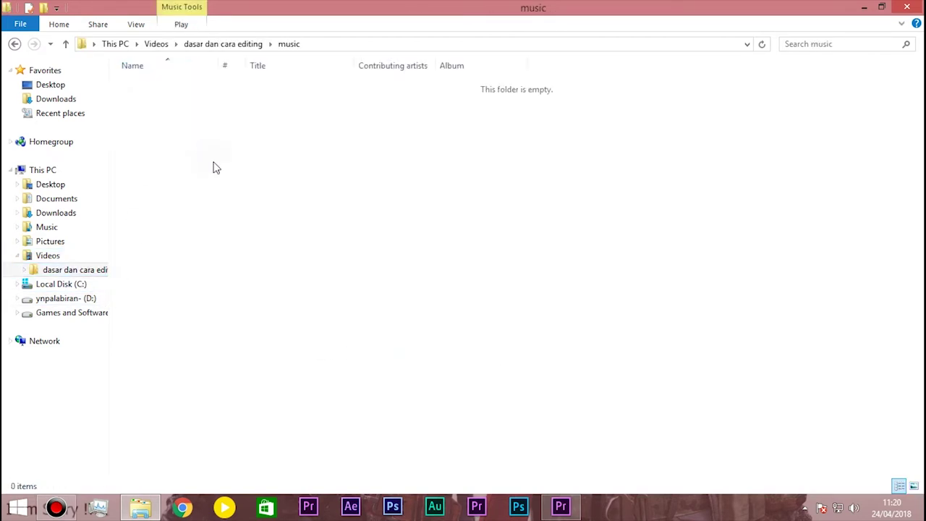
key("ctrl+v")
Create a 'video' subfolder in 'dasar dan cara editing'.
left_click(14, 43)
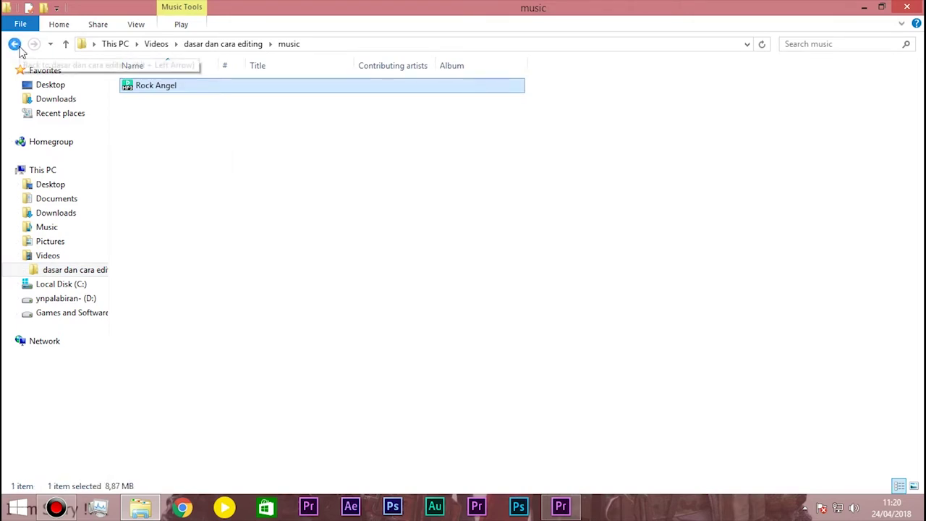
right_click(259, 158)
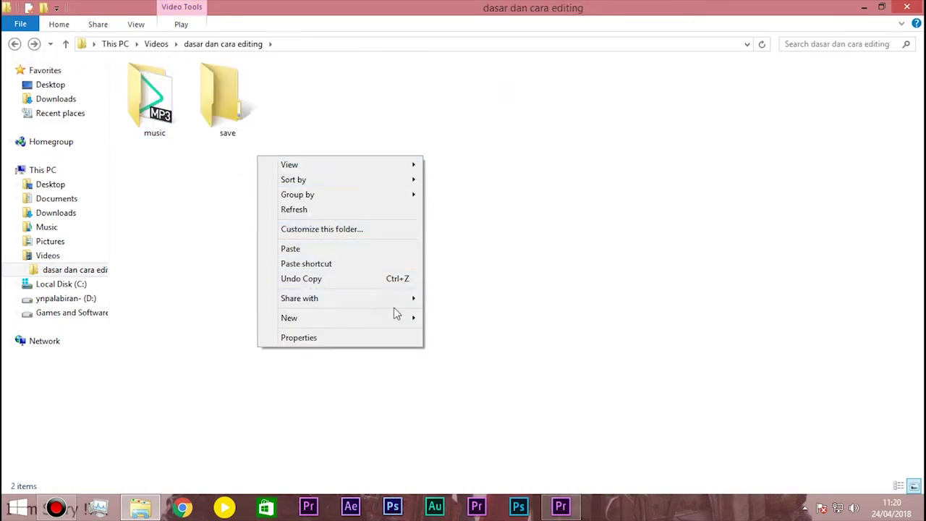
mouse_move(382, 318)
left_click(454, 318)
type("video")
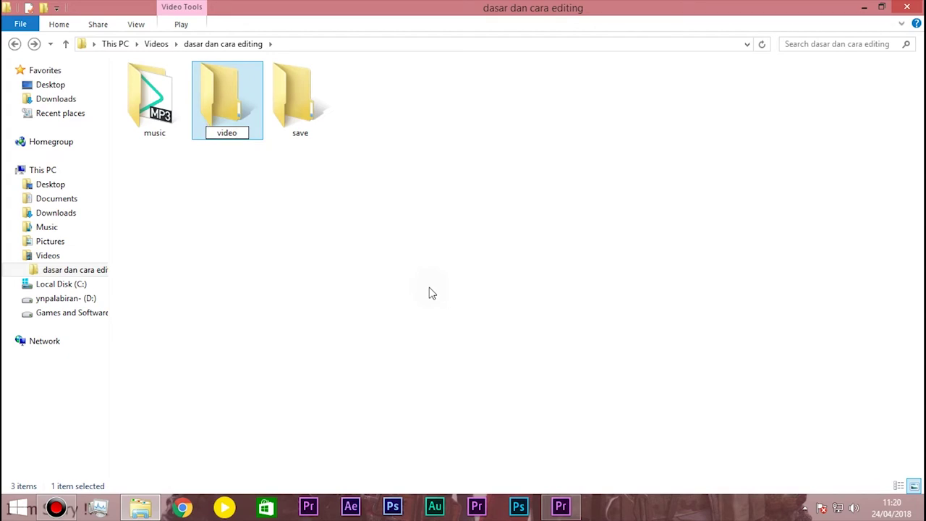
key("Return")
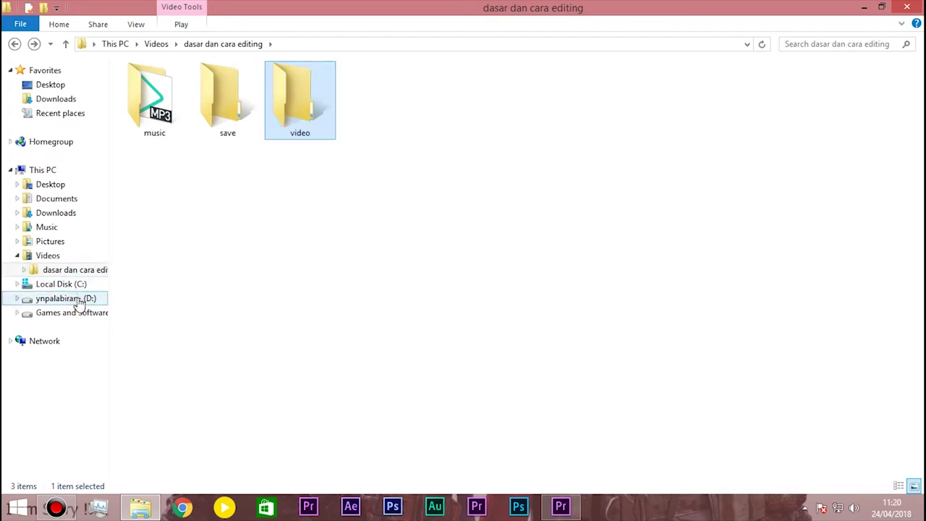
Paste the twelve beach clips from drive D: into the video folder.
left_click(73, 298)
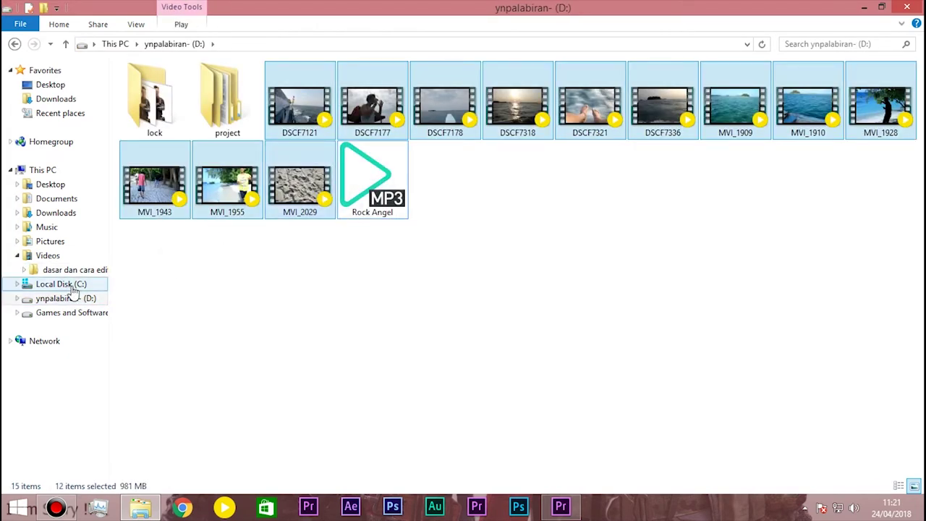
left_click(73, 270)
double_click(293, 138)
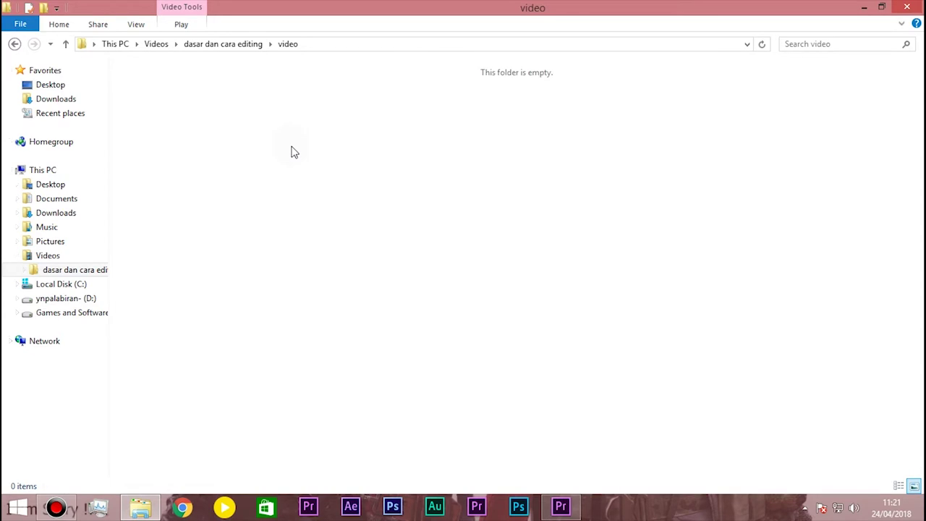
key("ctrl+v")
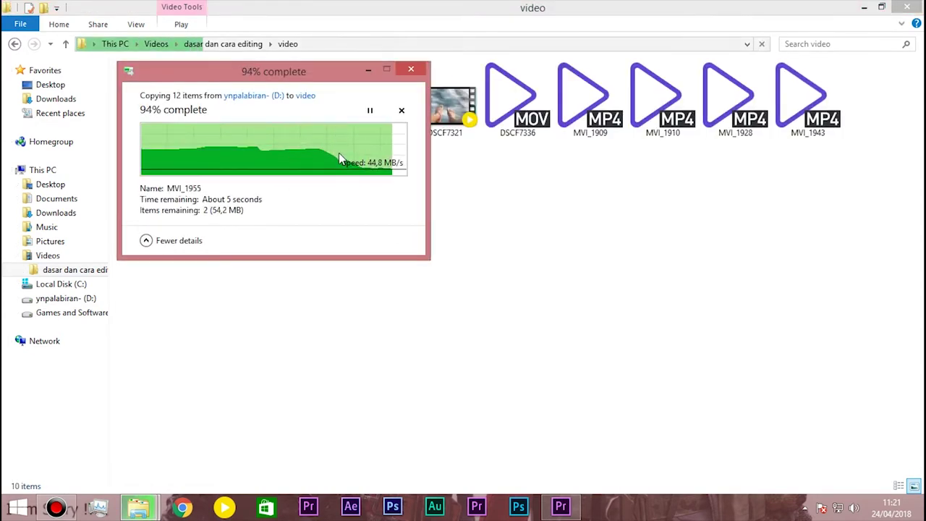
left_click(561, 508)
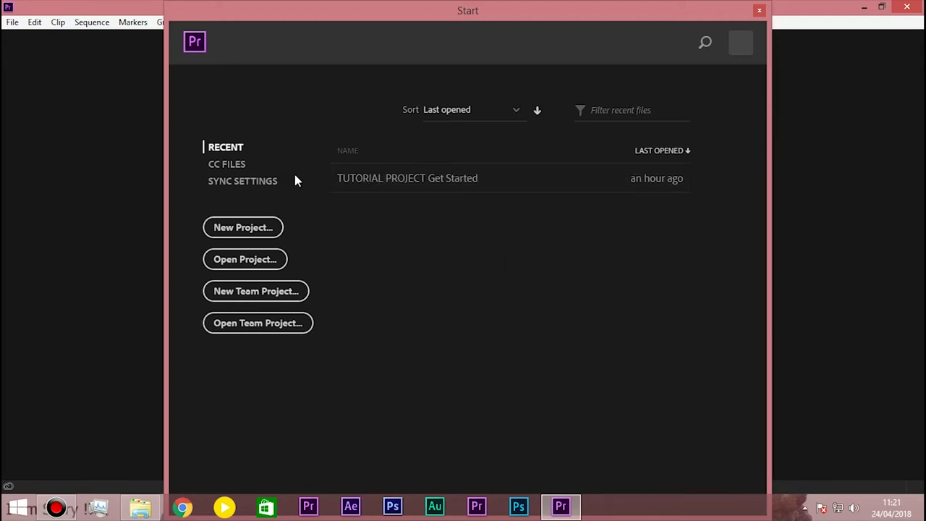
Start a new project and name it 'dasar dan cara editing'.
left_click(264, 228)
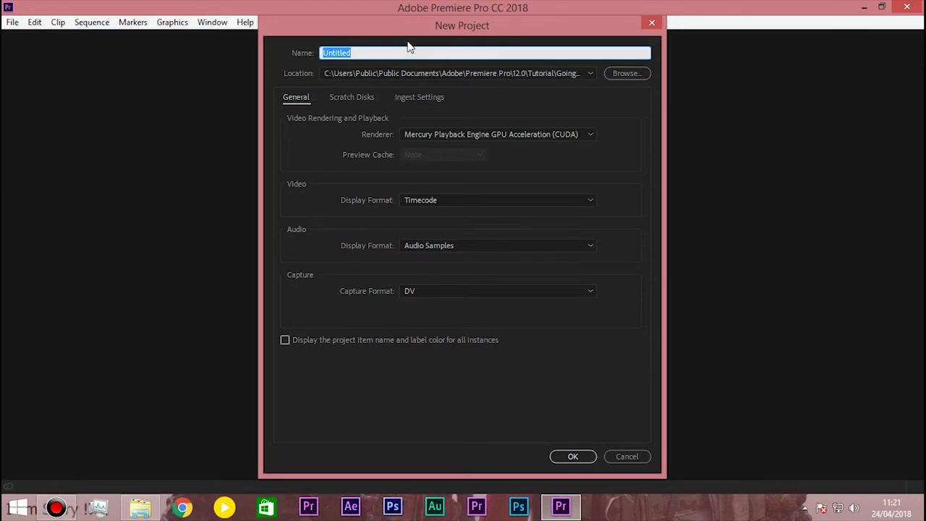
left_click(369, 51)
key("BackSpace")
key("BackSpace")
key("BackSpace")
key("BackSpace")
type("dasar dan cara editing")
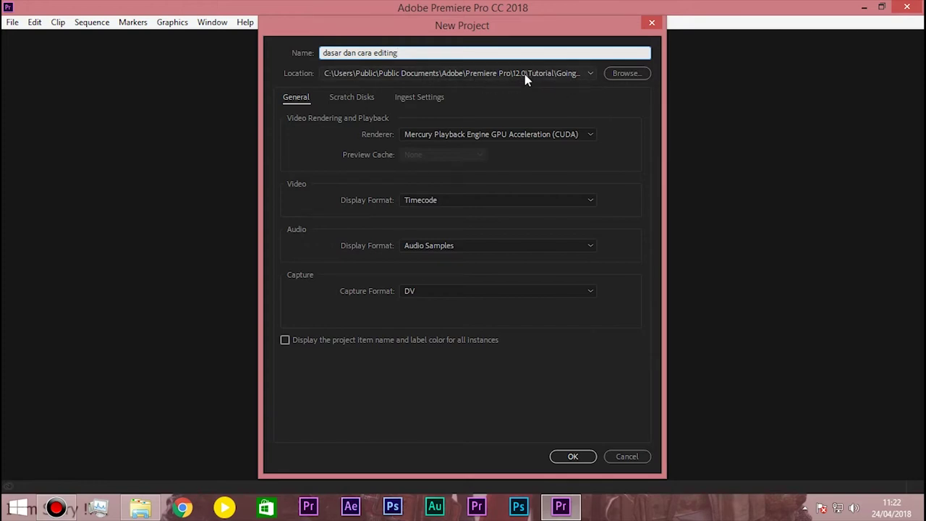
Set the project location to Videos > dasar dan cara editing > save and create it.
left_click(612, 74)
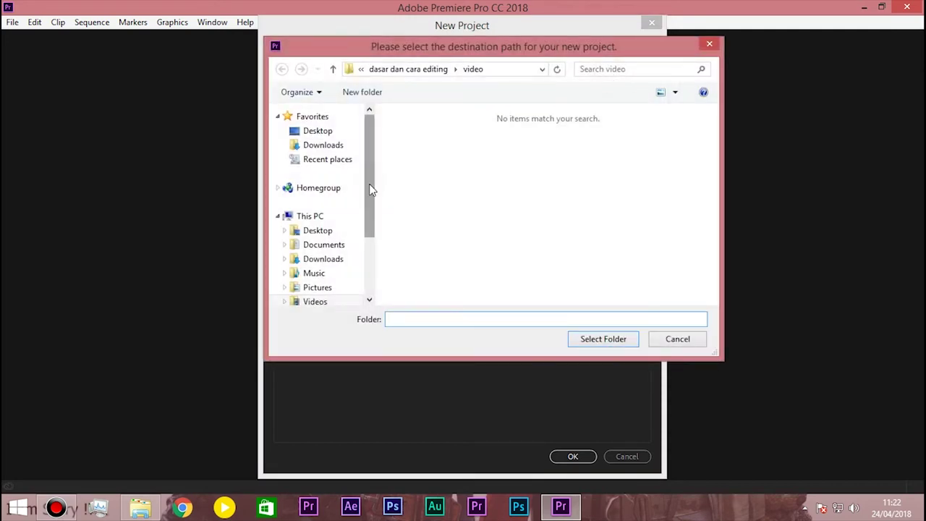
left_click_drag(369, 184, 365, 243)
left_click(327, 212)
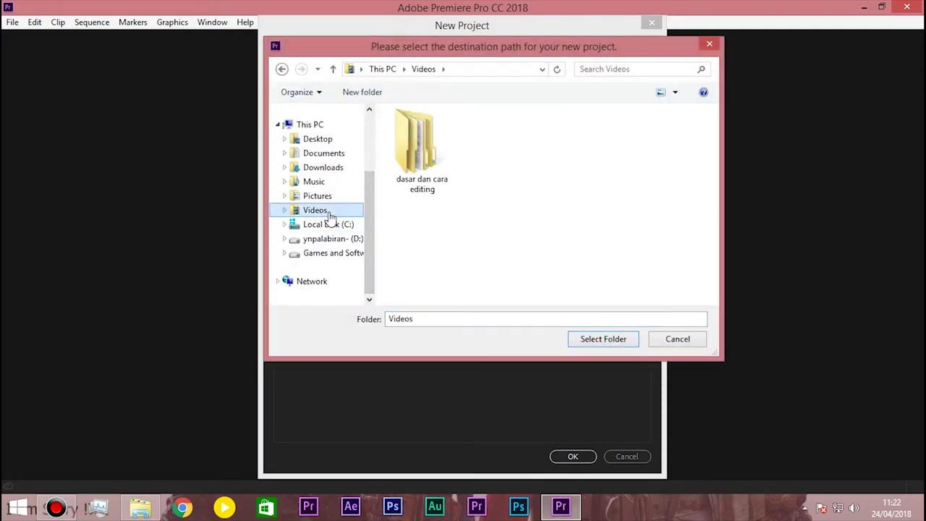
left_click(435, 177)
double_click(435, 177)
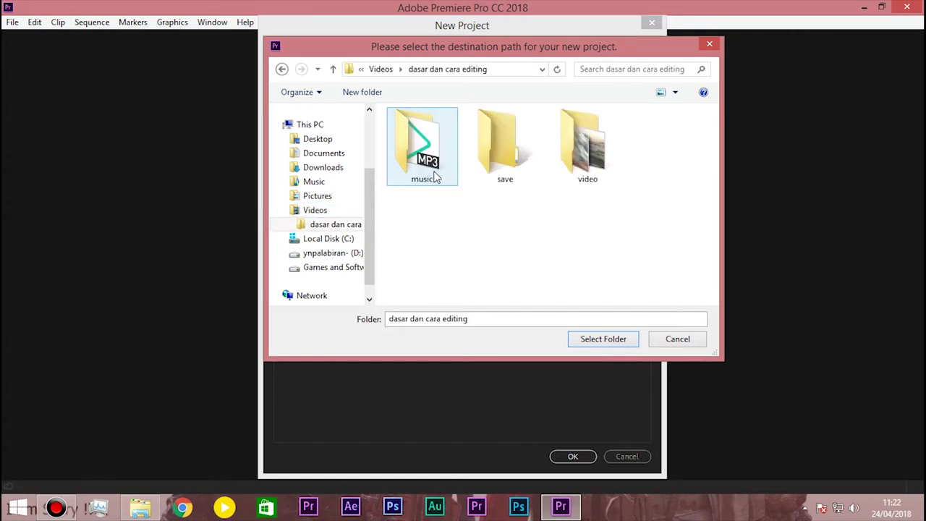
double_click(515, 170)
left_click(603, 344)
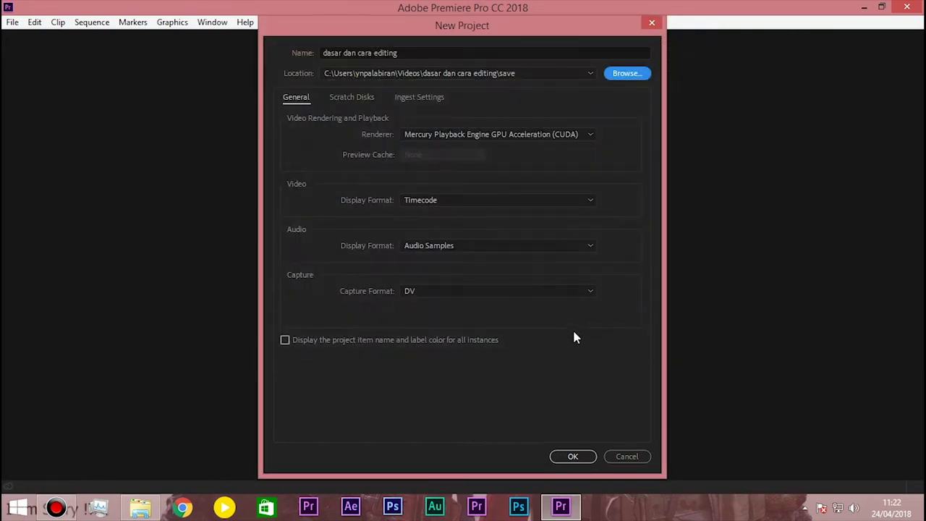
left_click(572, 456)
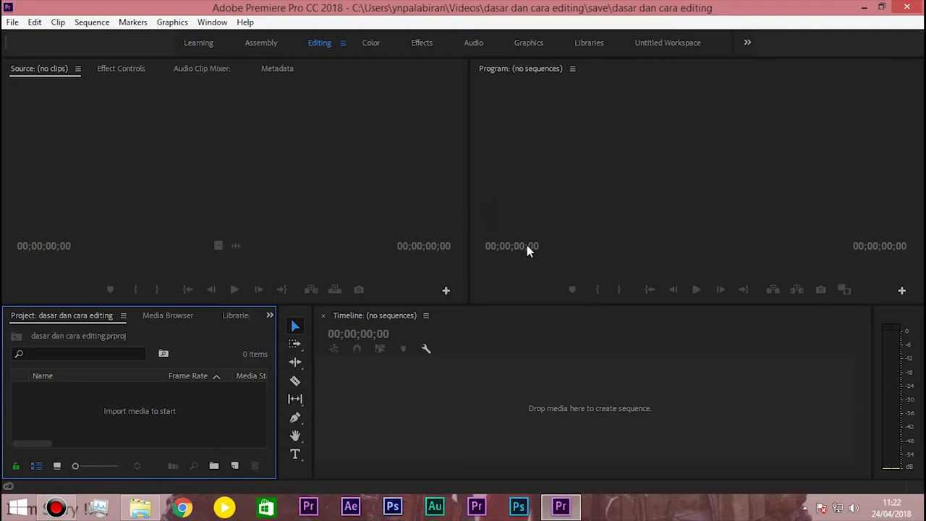
left_click(504, 337)
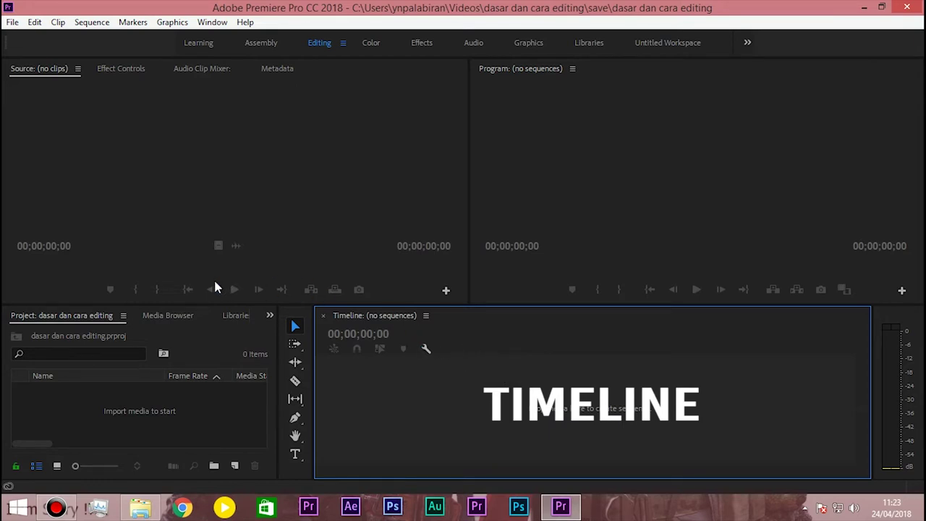
Switch between the Media Browser and Project panels, then show the Effects panel.
left_click(163, 319)
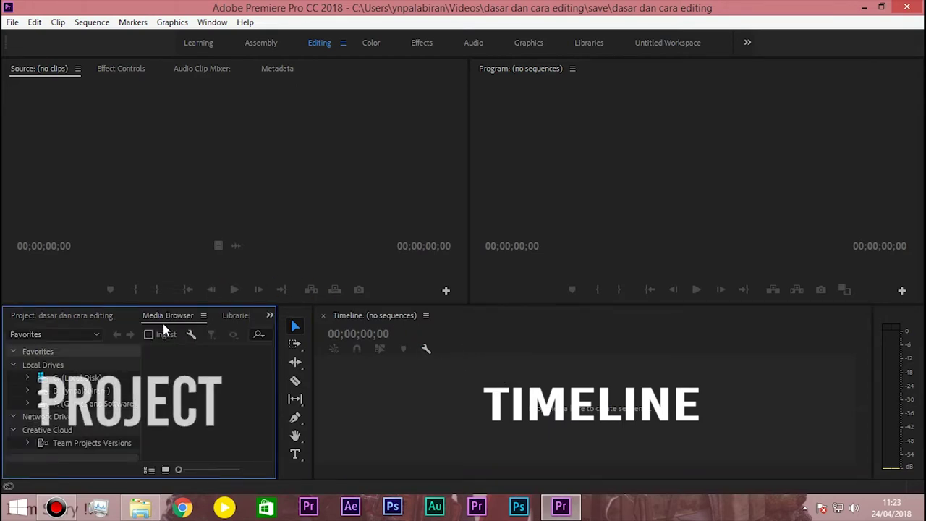
left_click(108, 317)
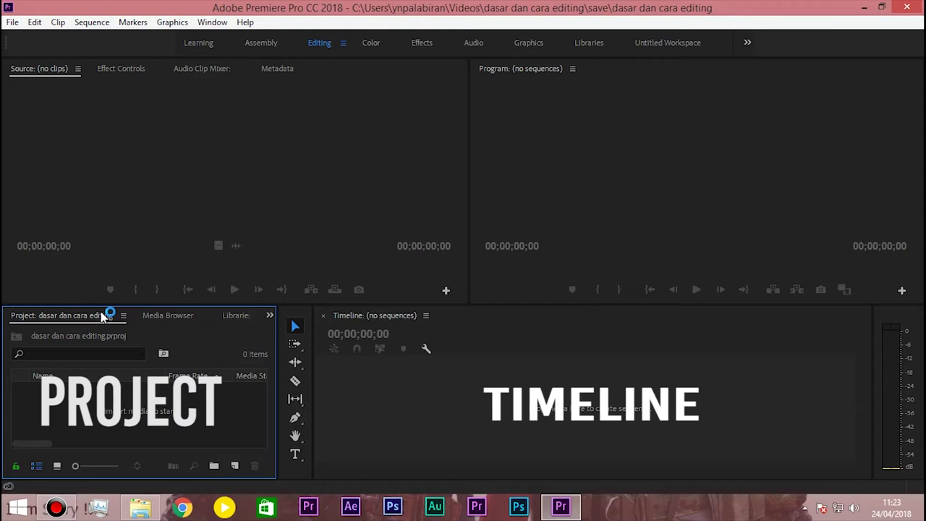
left_click(269, 315)
left_click(302, 386)
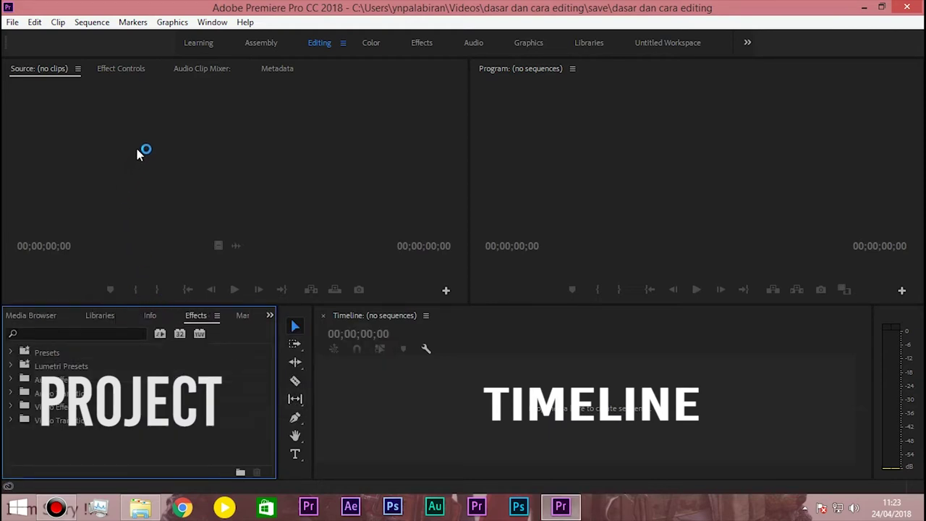
Cycle through Source, Effect Controls, Metadata, Program and Timeline panels, ending on the Project panel.
left_click(166, 143)
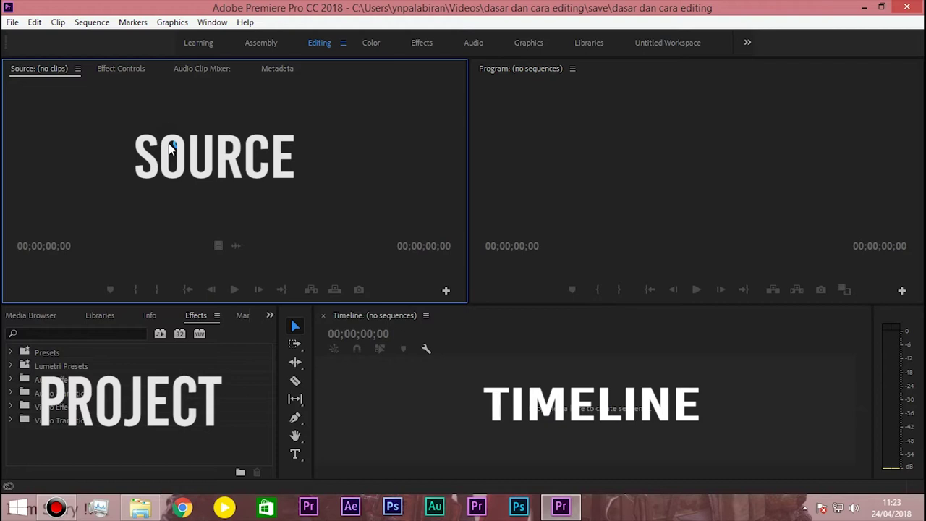
left_click(139, 72)
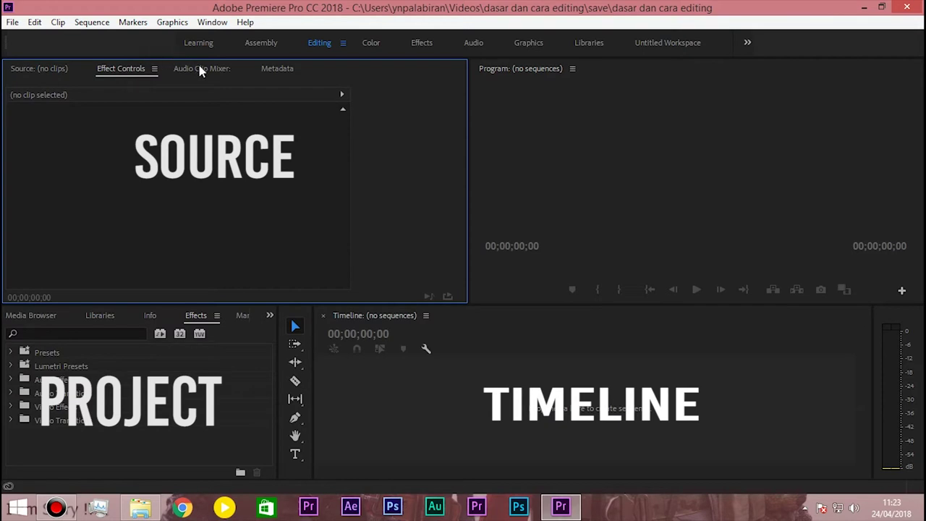
left_click(275, 71)
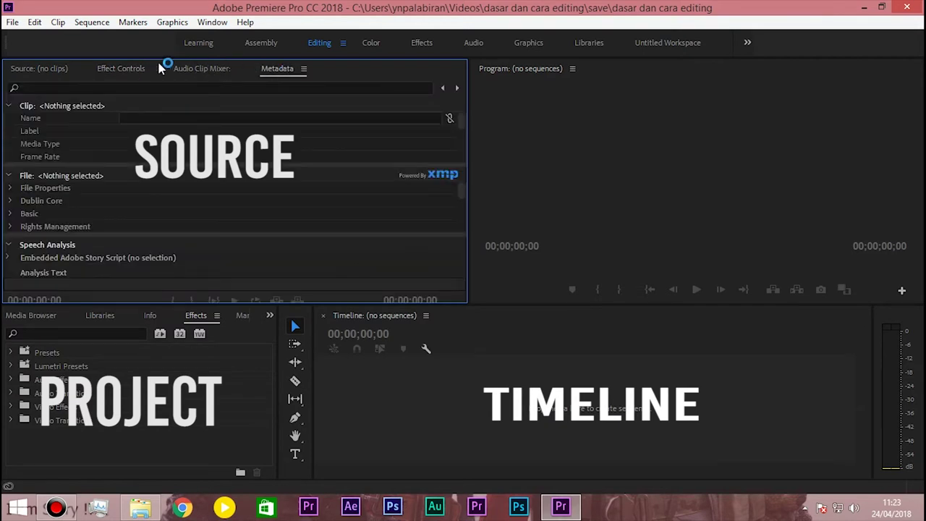
left_click(64, 68)
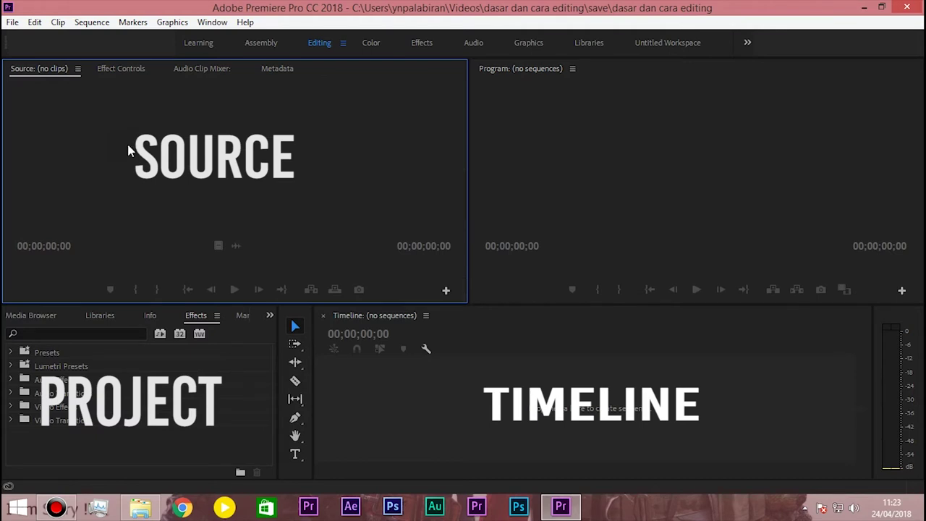
left_click(537, 122)
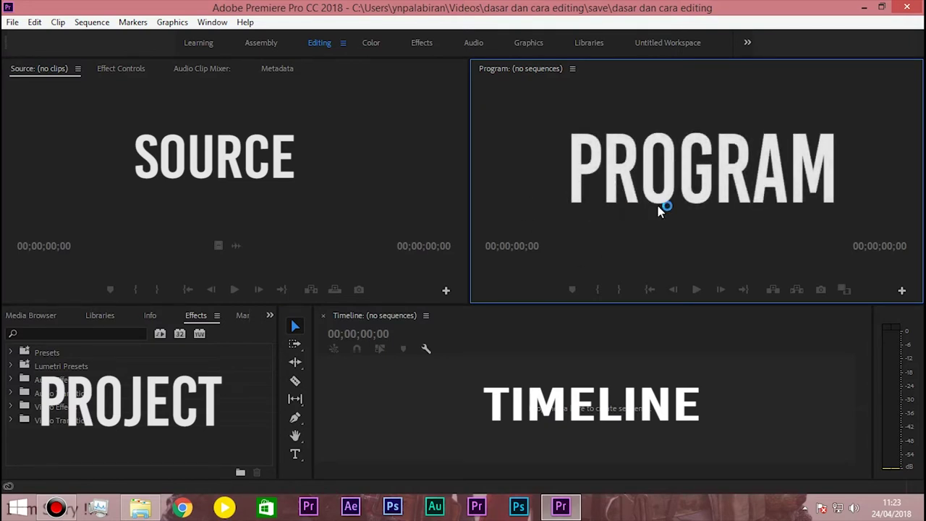
left_click(487, 384)
left_click(367, 192)
left_click(555, 188)
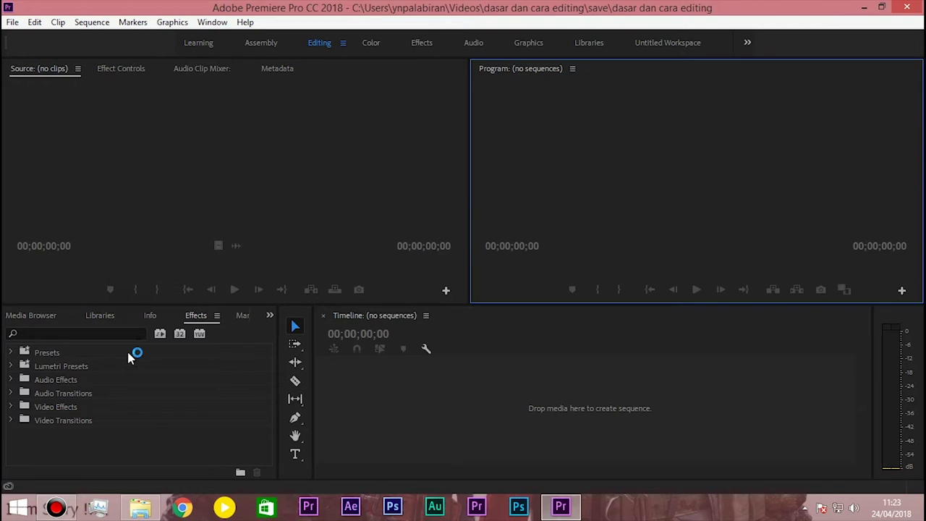
left_click(32, 316)
left_click(24, 316)
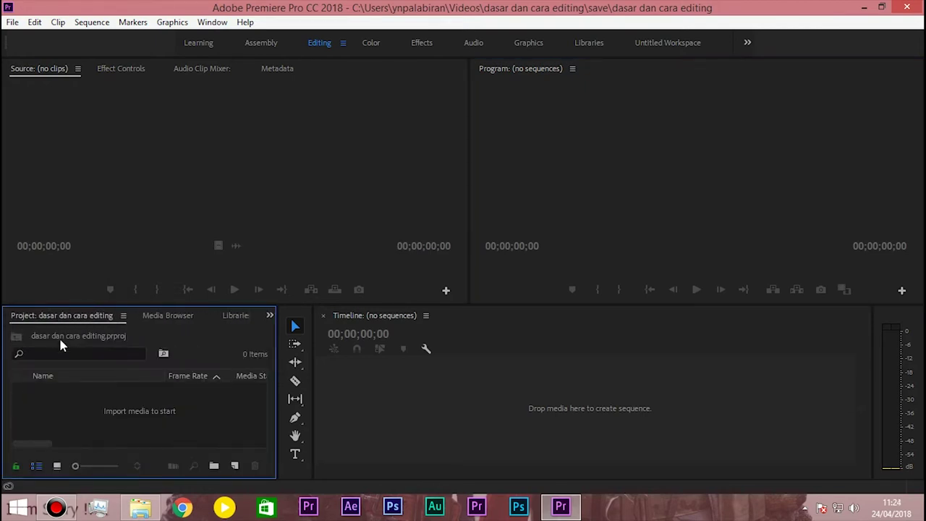
Create a new bin and rename it 'sequence'.
left_click(213, 465)
left_click(128, 419)
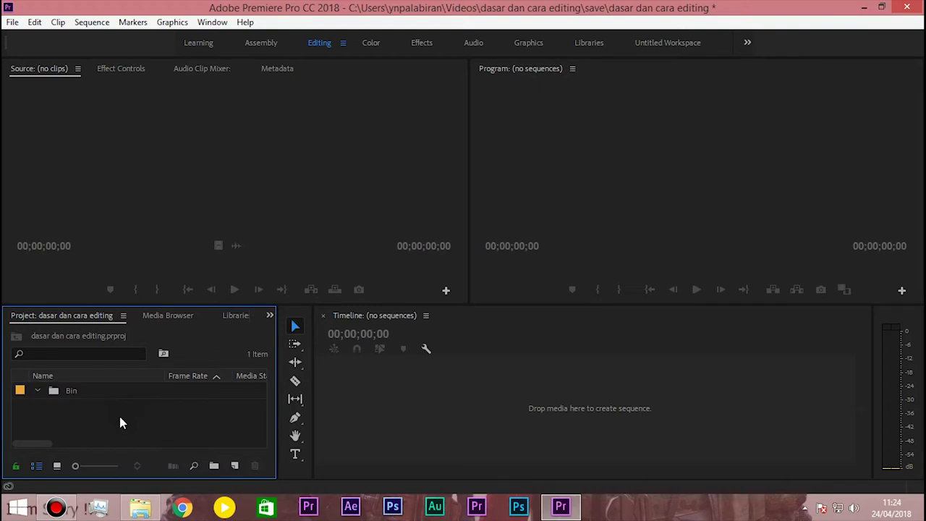
left_click(57, 465)
scroll(260, 416, "down", 1)
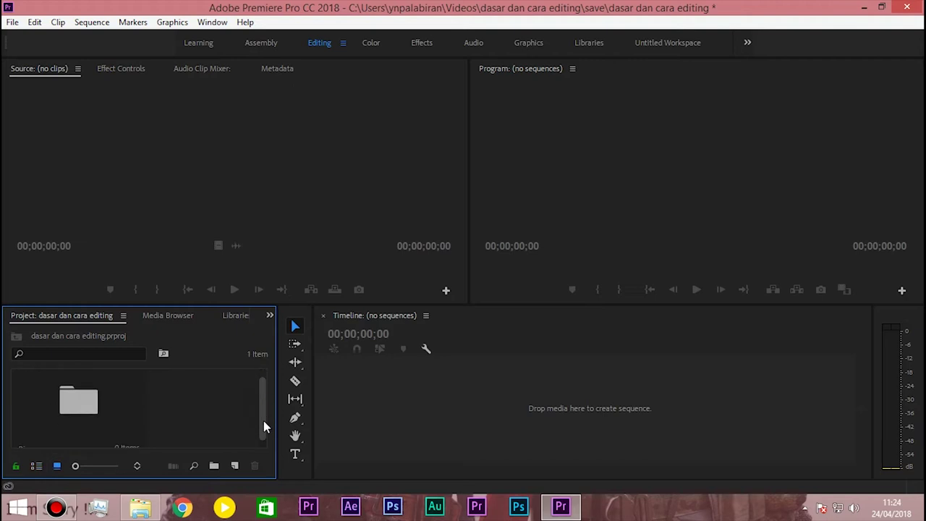
left_click(37, 465)
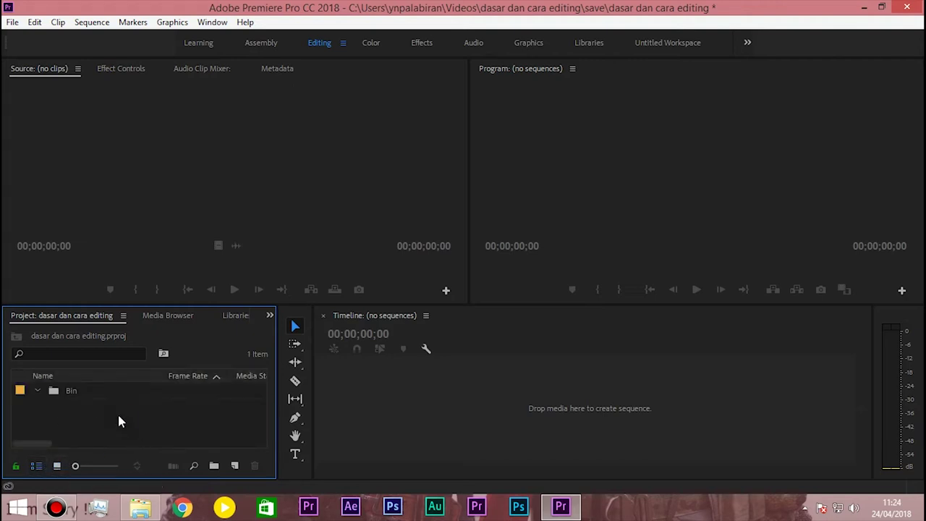
right_click(72, 394)
left_click(113, 325)
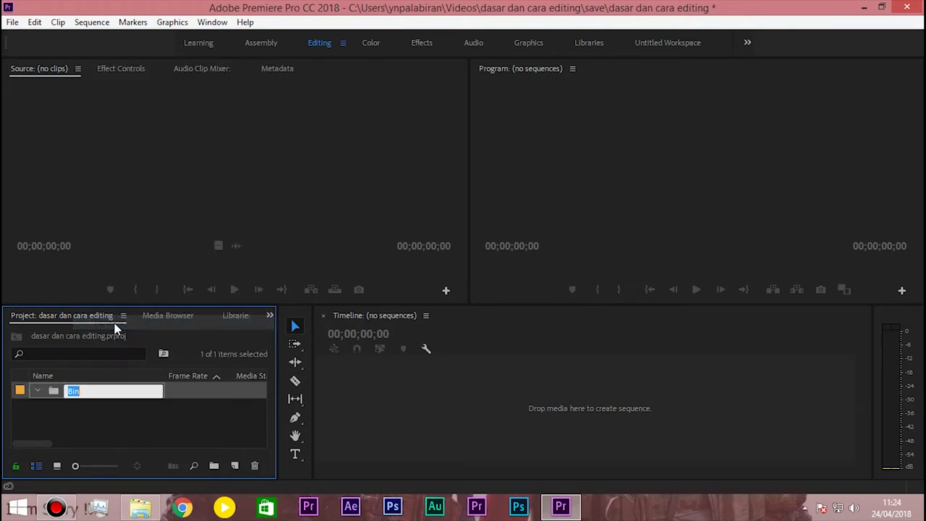
type("sequence")
left_click(108, 402)
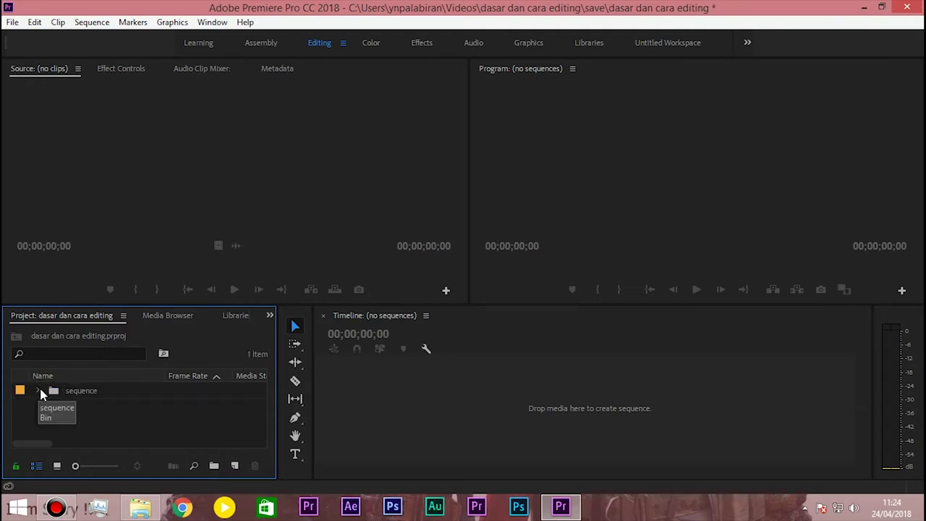
Add a second bin named 'music'.
left_click(213, 466)
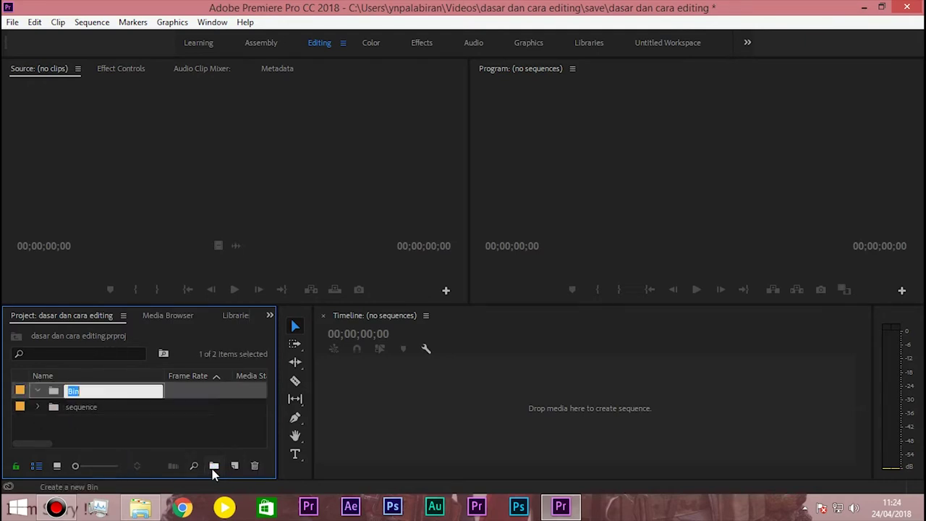
type("music")
left_click(71, 391)
right_click(70, 392)
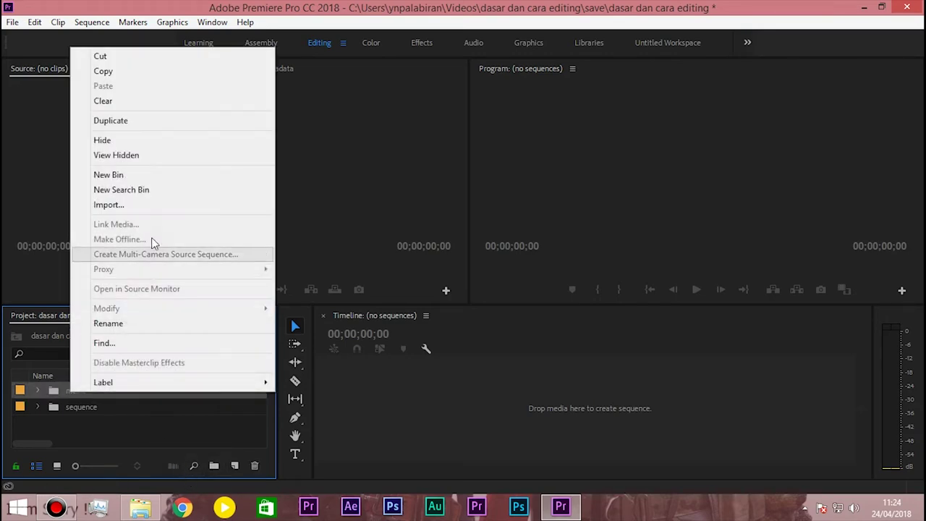
Import the Rock Angel MP3 from dasar dan cara editing > music into the music bin.
left_click(137, 208)
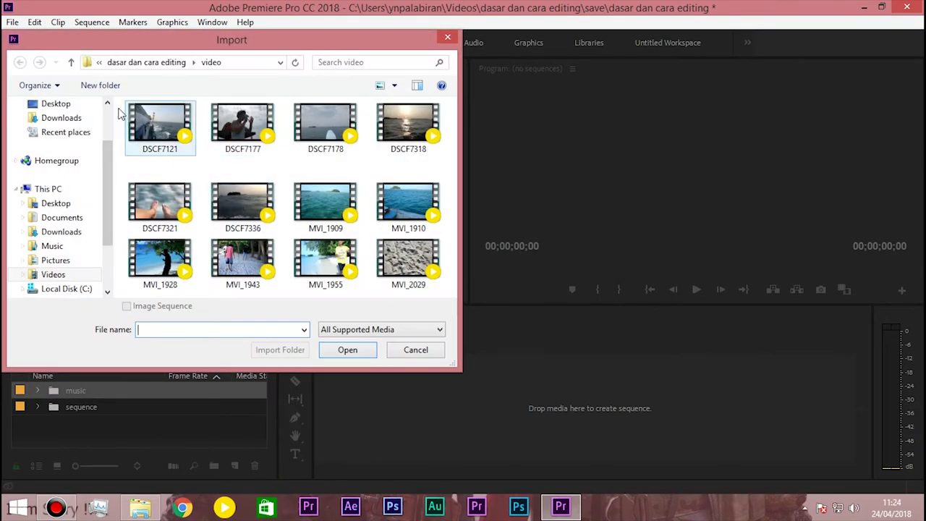
left_click(71, 62)
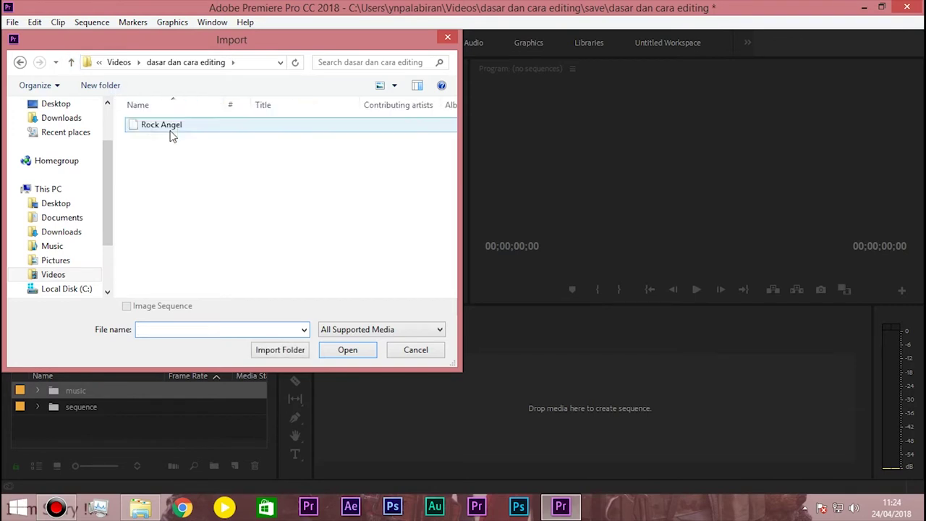
left_click(219, 125)
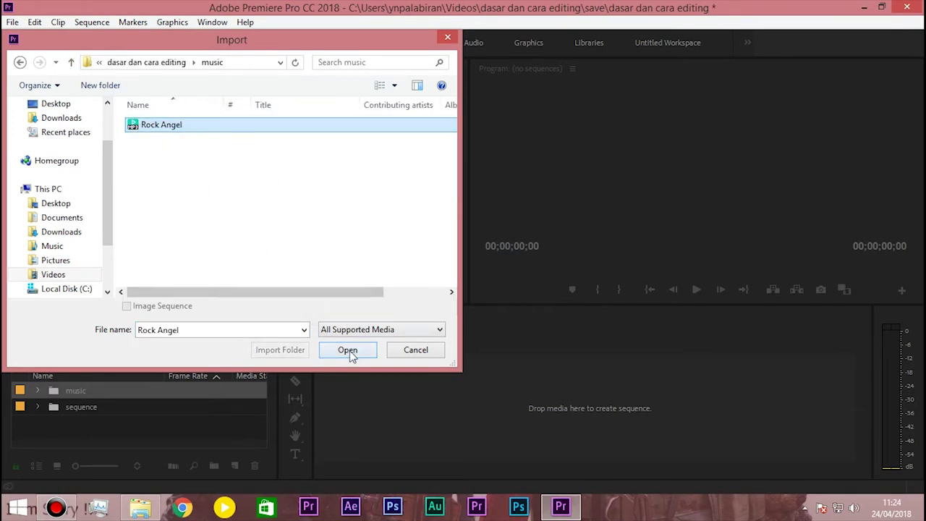
left_click(347, 349)
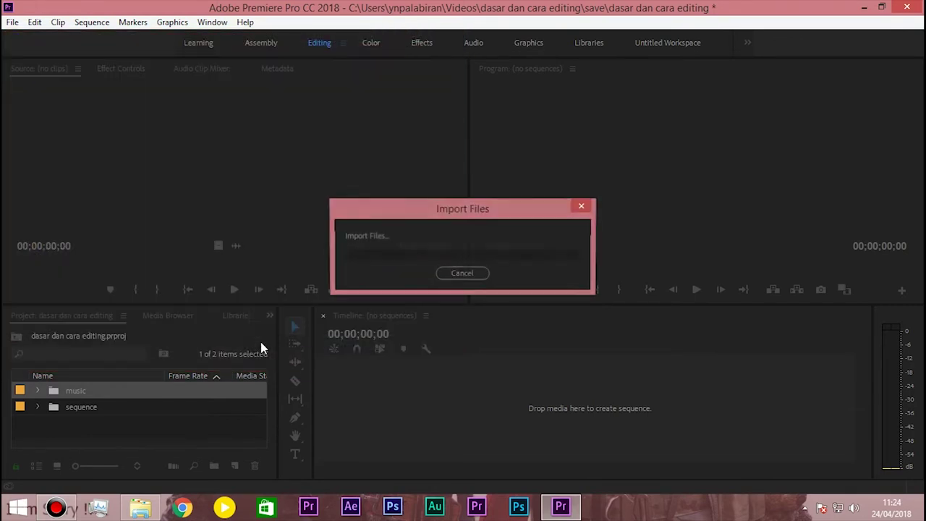
left_click(214, 467)
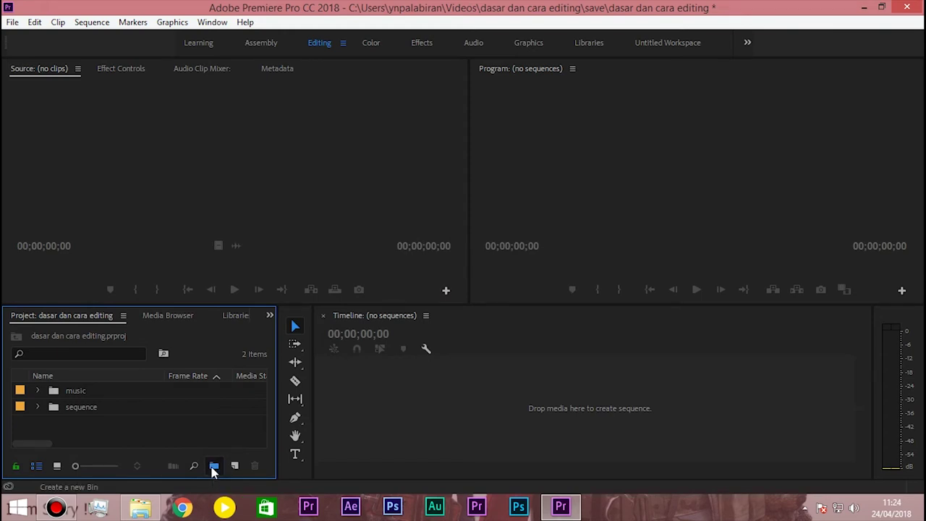
Name the new bin 'video' and import all twelve clips from the video folder into it.
type("video")
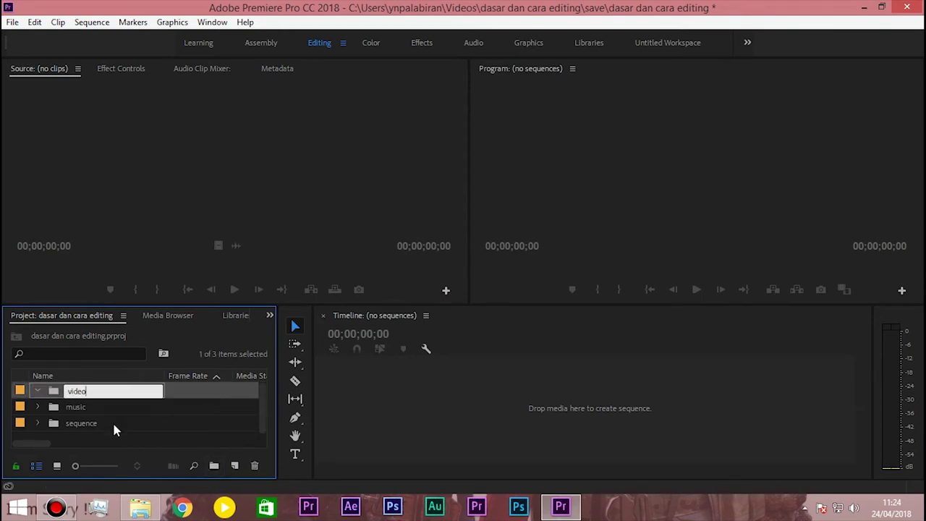
key("Return")
right_click(76, 391)
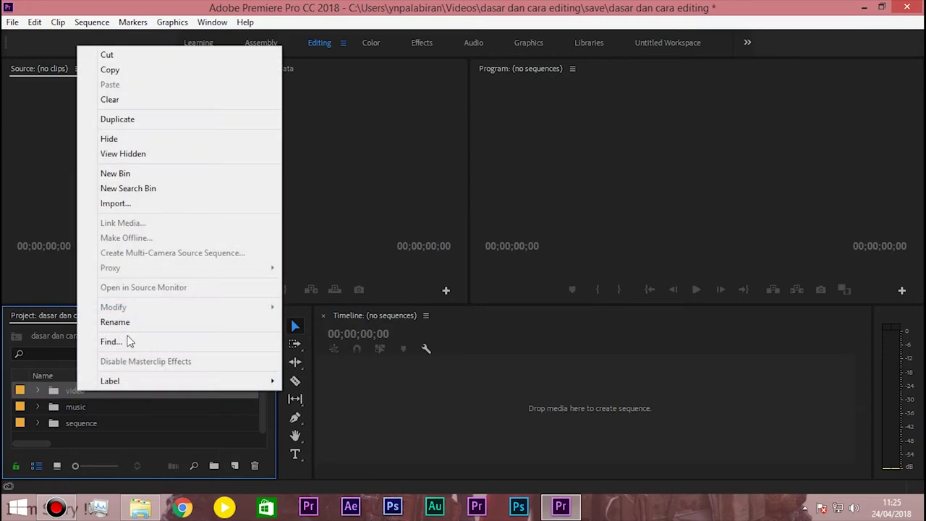
left_click(129, 204)
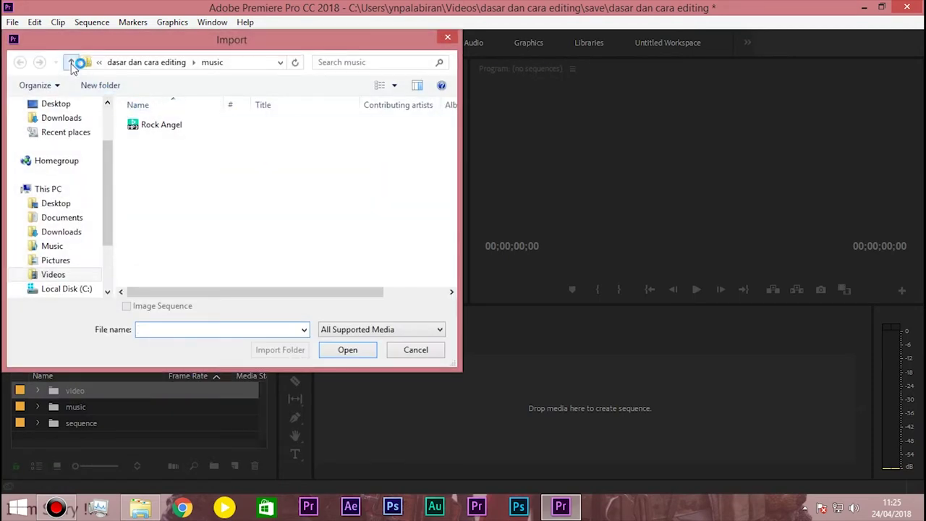
left_click(71, 62)
left_click(337, 161)
double_click(337, 160)
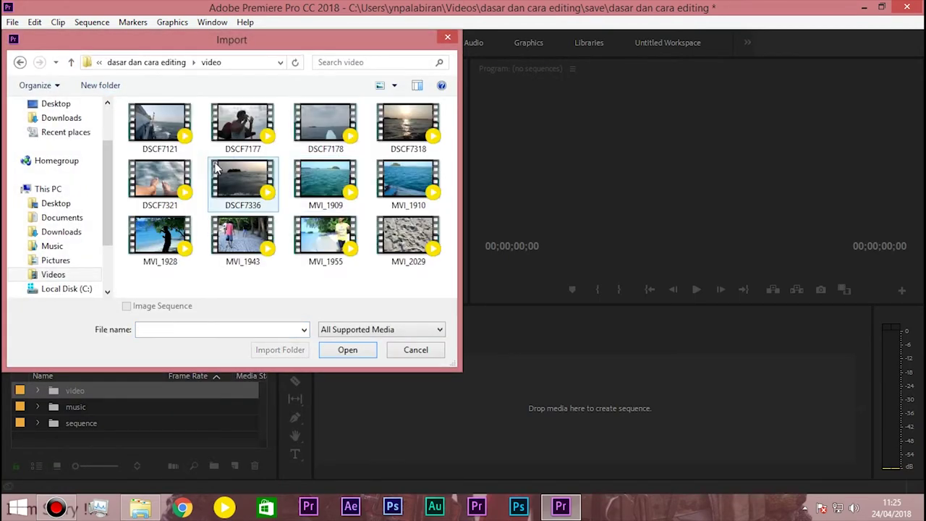
key("ctrl+a")
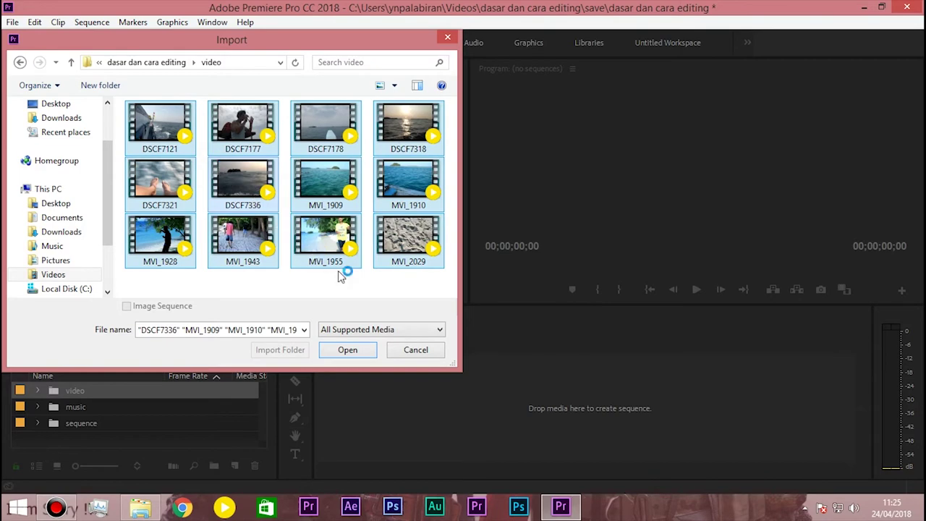
left_click(348, 351)
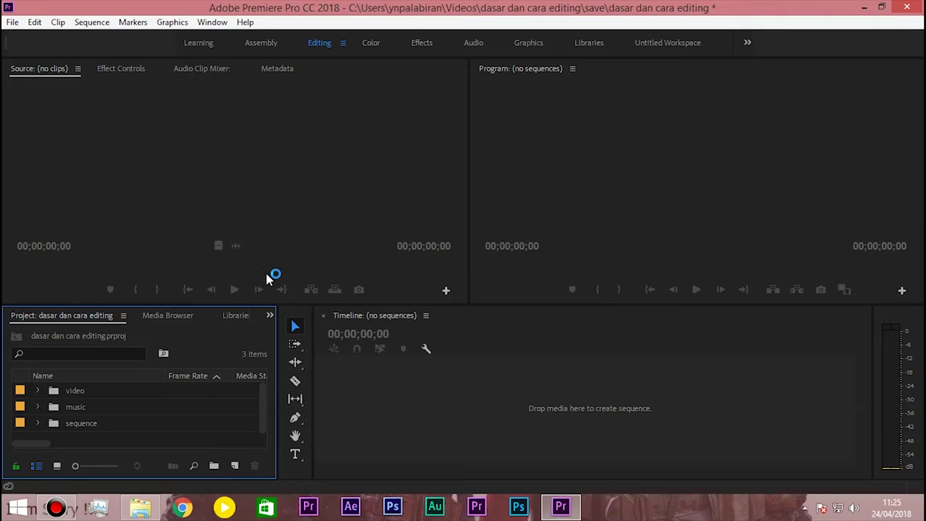
Open the New Sequence dialog via File > New > Sequence.
left_click(13, 23)
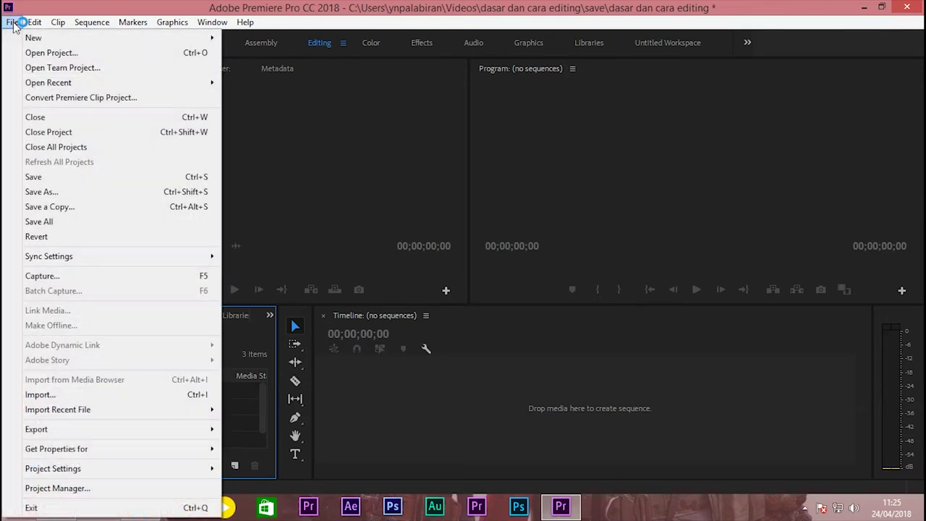
mouse_move(33, 38)
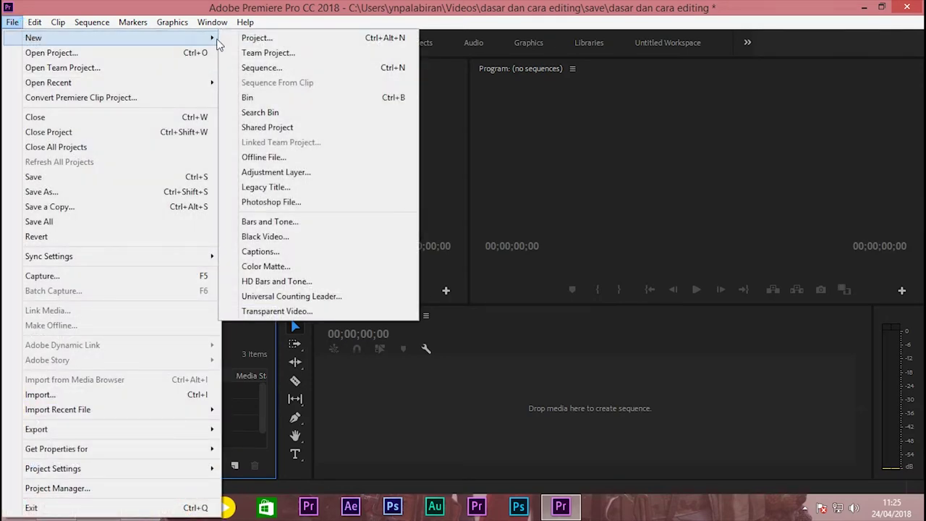
left_click(281, 69)
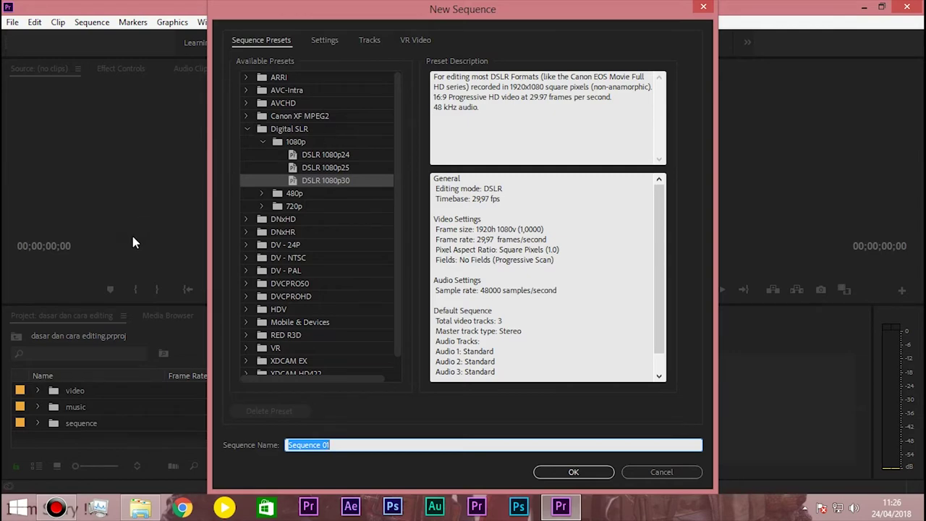
left_click(137, 510)
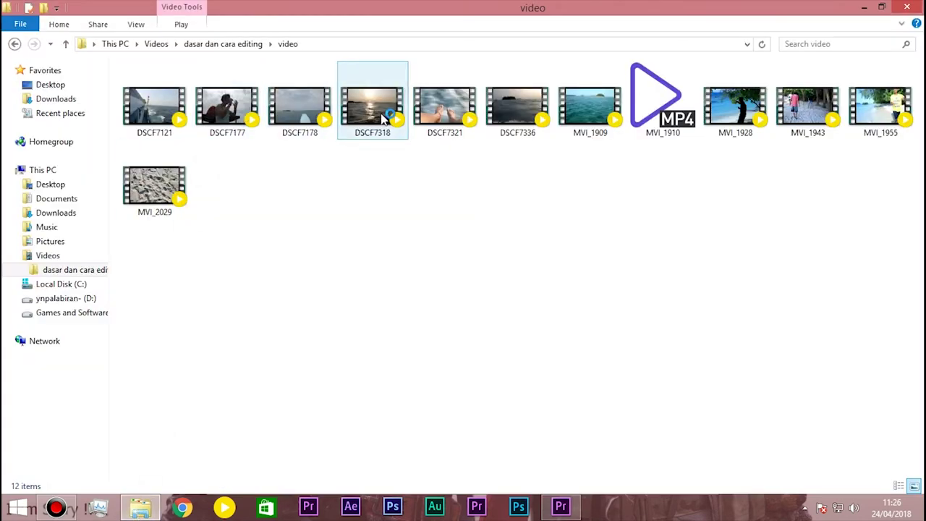
Read DSCF7321's details (1920×1080, 29 frames/second), then go back to the sequence settings.
left_click(460, 115)
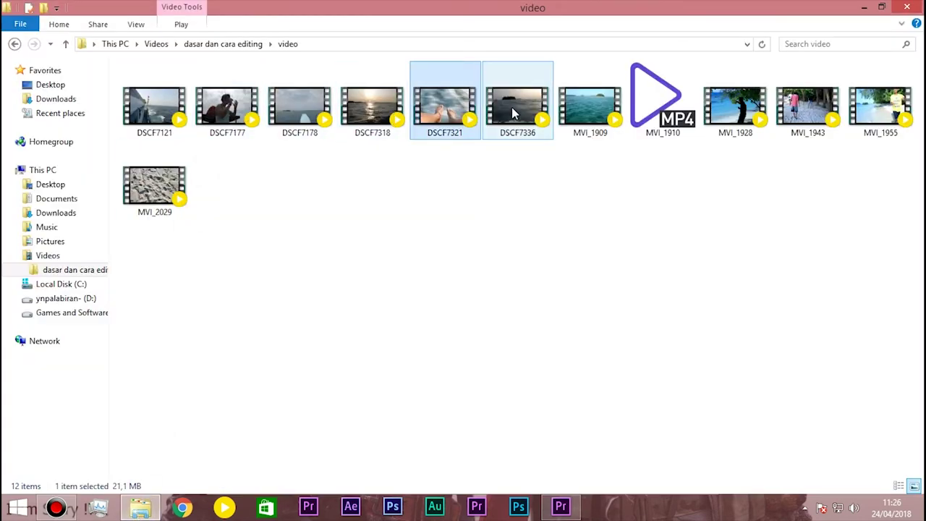
right_click(458, 106)
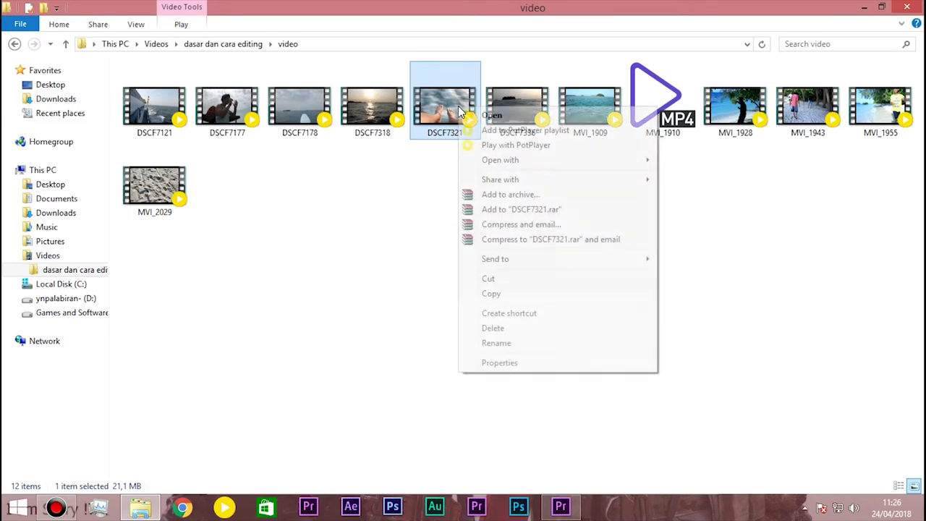
left_click(516, 365)
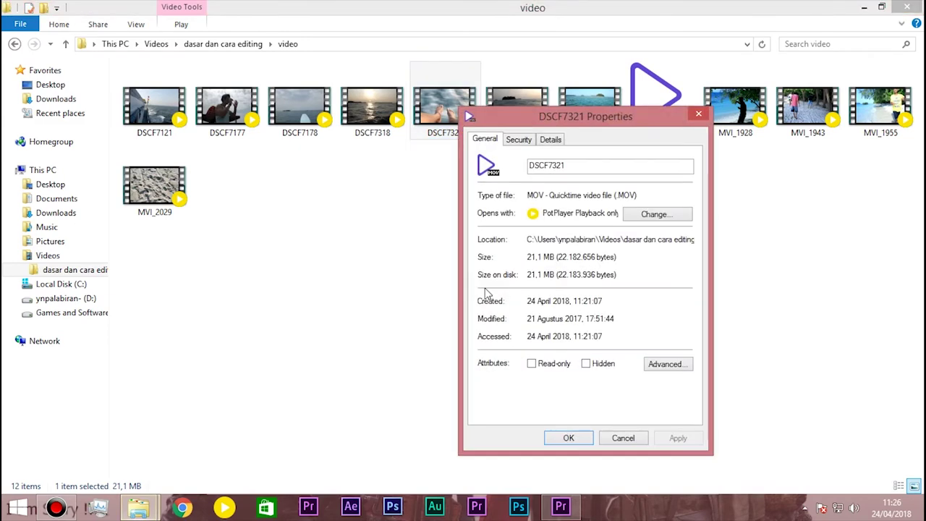
left_click(549, 140)
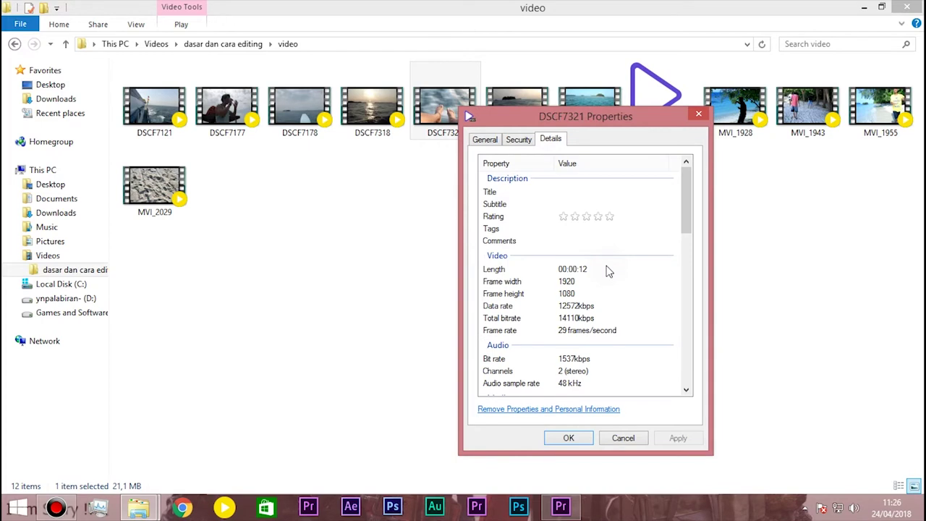
left_click(562, 290)
left_click(562, 299)
left_click(562, 506)
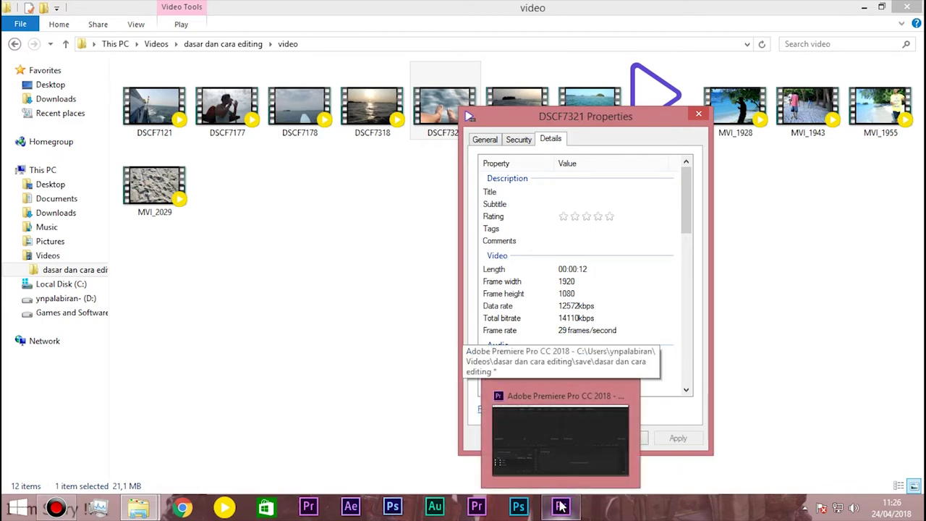
left_click(561, 506)
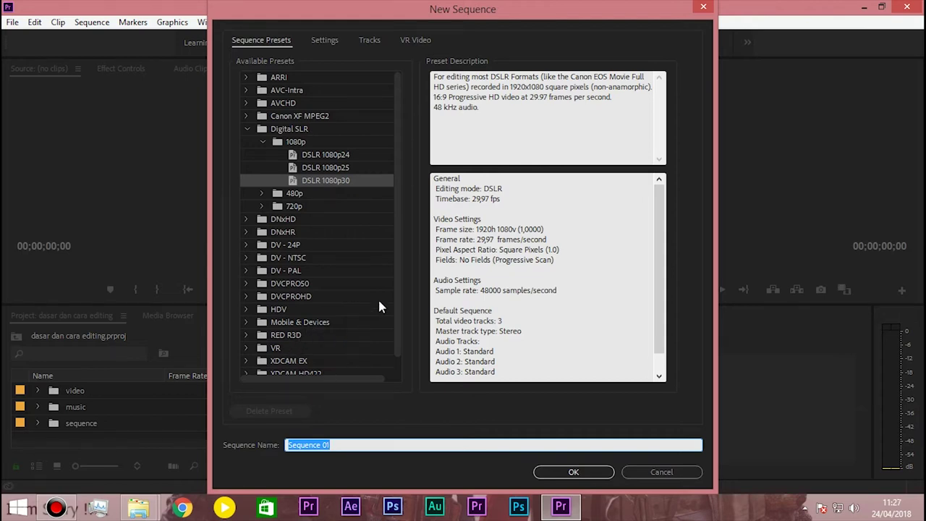
Choose the DSLR 1080p30 preset and keep the timebase at 29,97 frames/second.
left_click(310, 326)
left_click(248, 322)
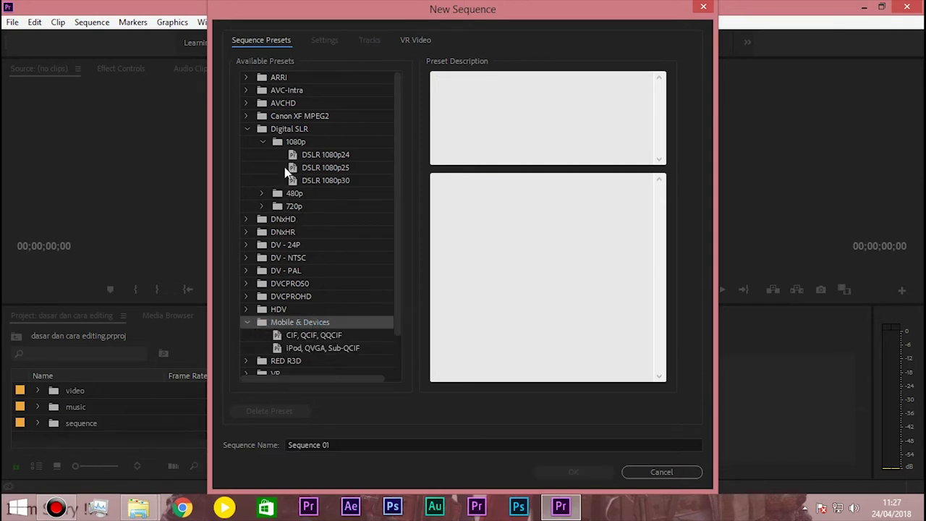
left_click(325, 182)
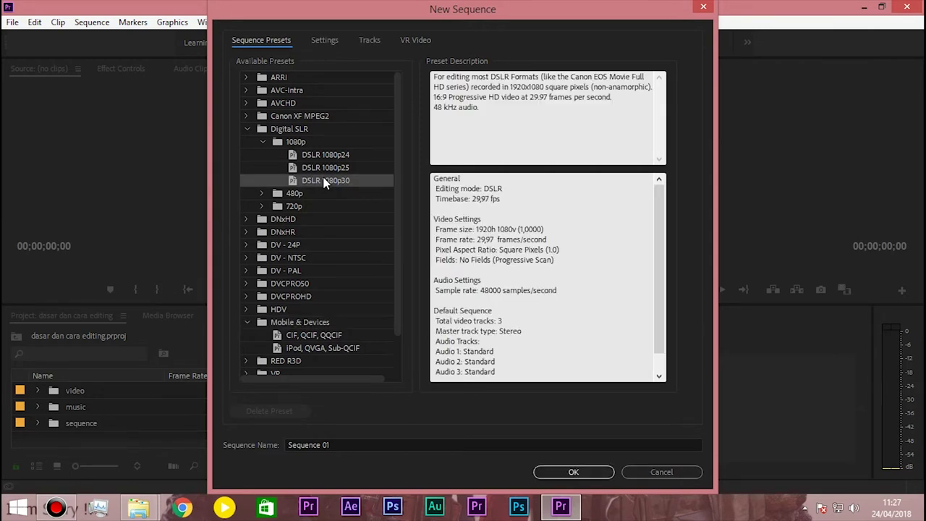
left_click(324, 183)
left_click(323, 40)
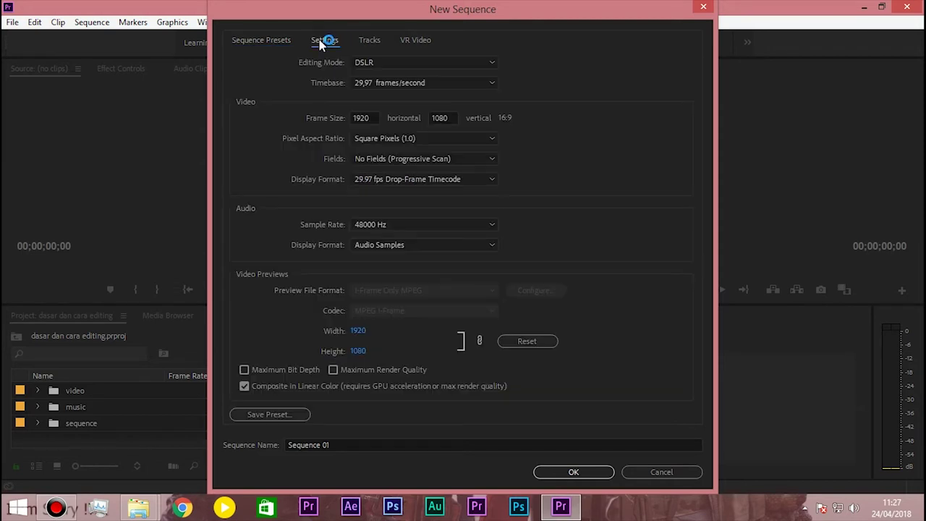
left_click(425, 82)
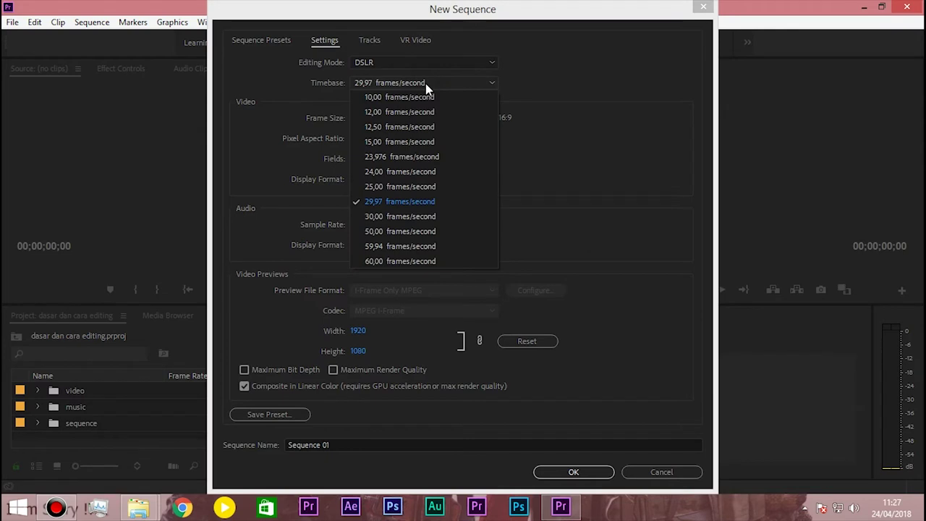
left_click(414, 202)
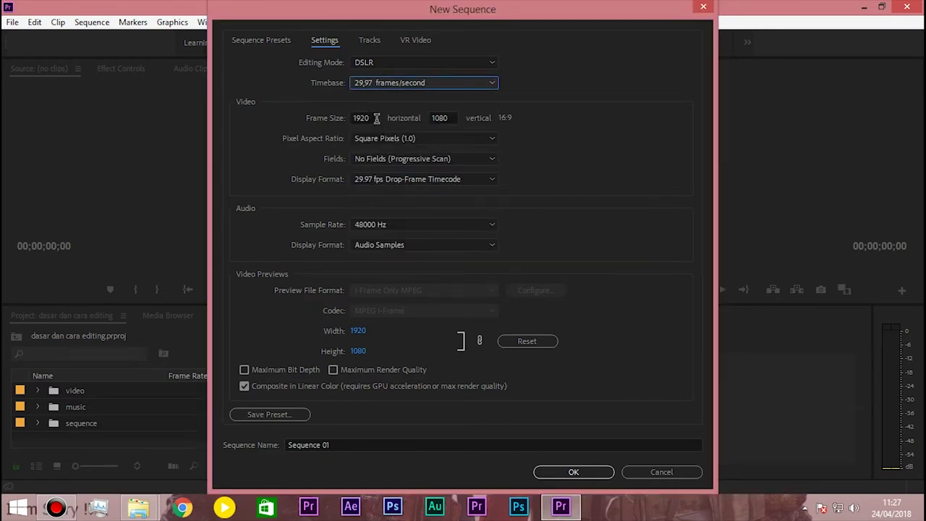
Keep Square Pixels (1.0), create Sequence 01 and move it into the sequence bin.
left_click(138, 506)
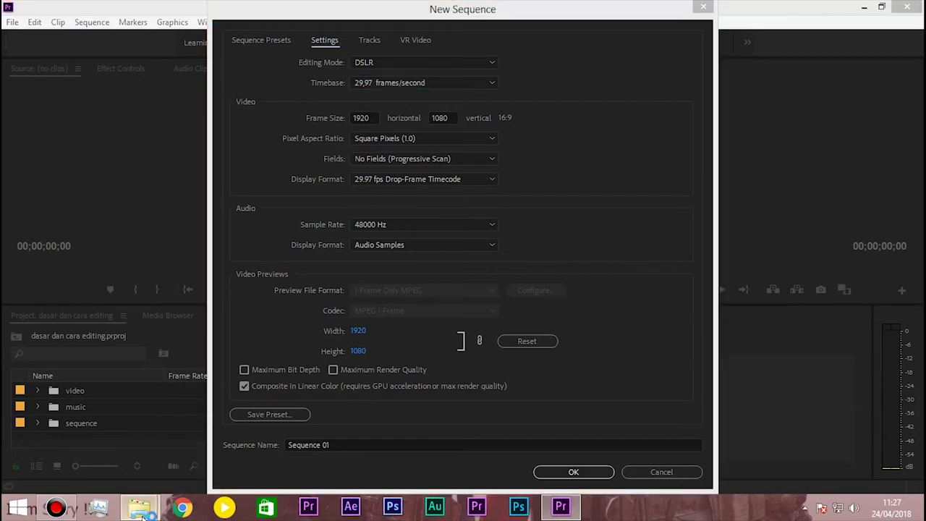
left_click(245, 452)
left_click_drag(546, 120, 657, 103)
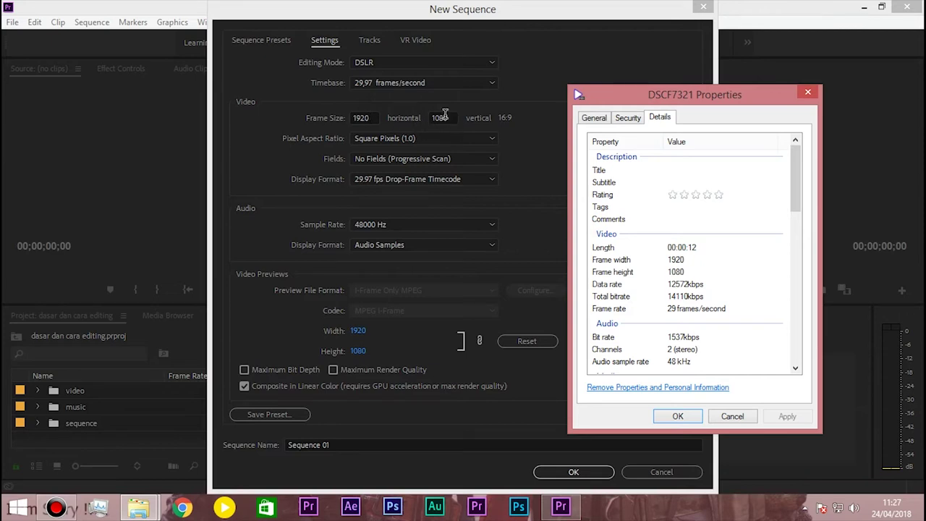
left_click(678, 417)
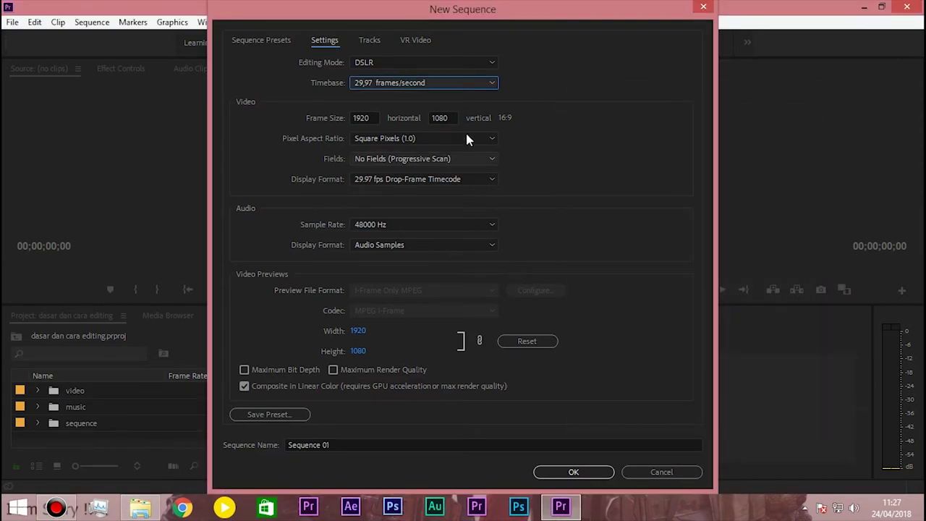
left_click(438, 136)
left_click(441, 143)
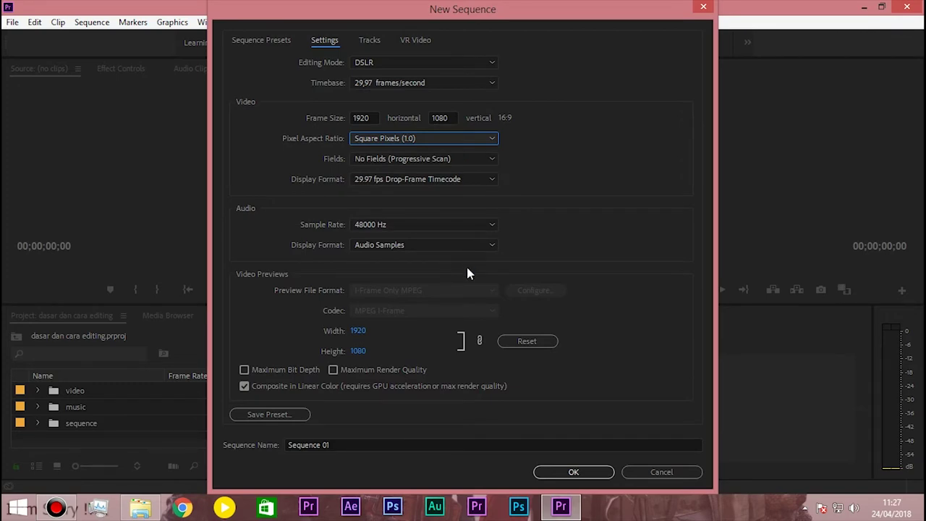
left_click(570, 472)
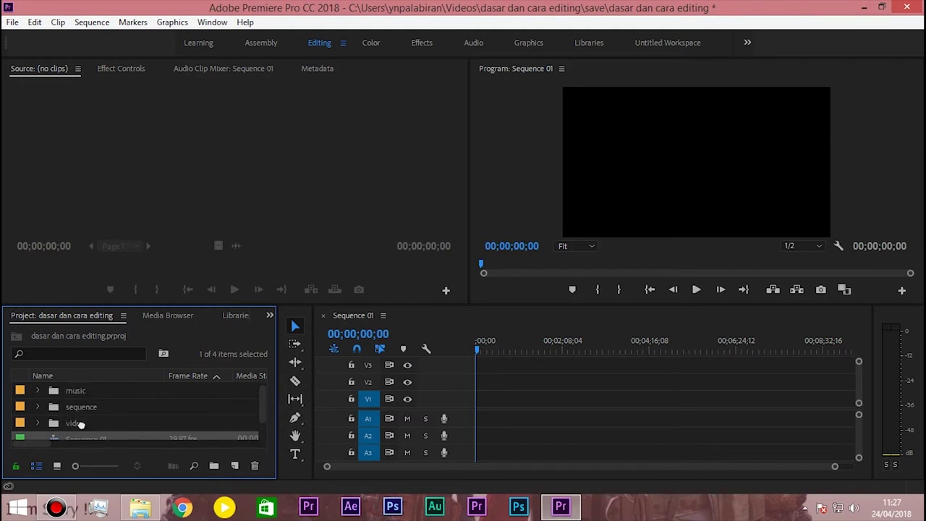
left_click_drag(81, 424, 81, 407)
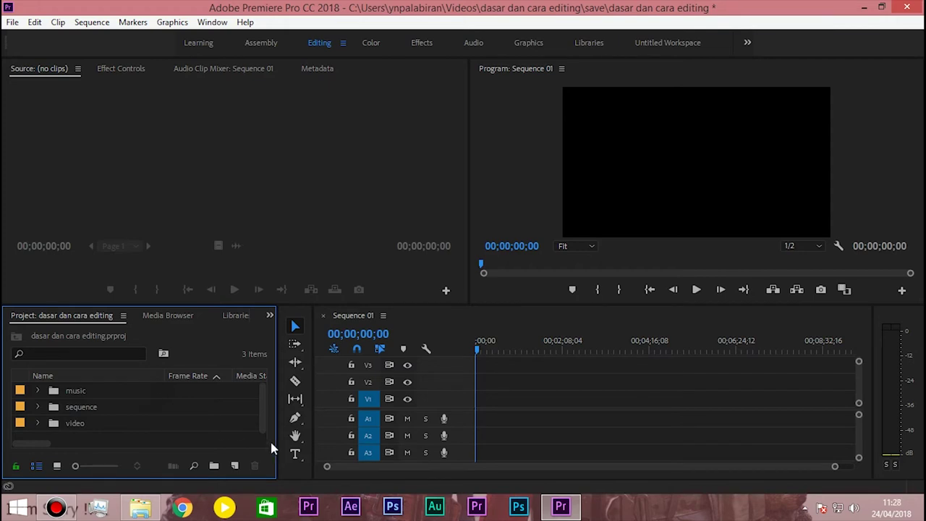
File Sequence 01 into its bin, switch the project panel to icon view, and open the video bin.
left_click(80, 424)
left_click_drag(262, 393, 260, 399)
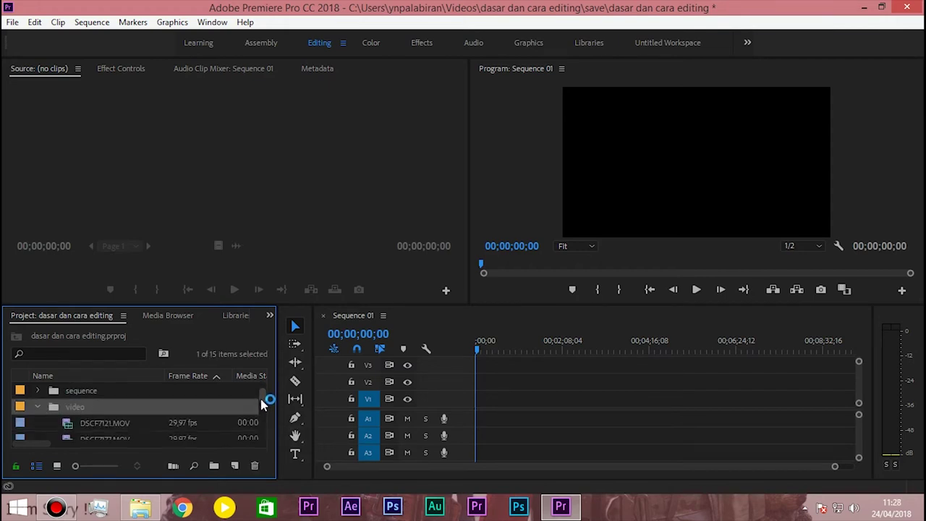
left_click(57, 465)
left_click_drag(262, 395, 273, 443)
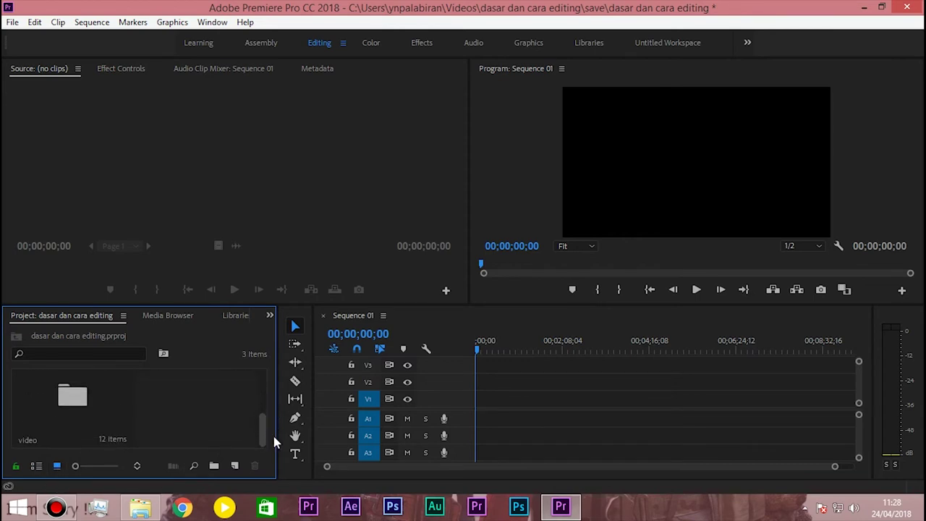
double_click(73, 396)
left_click_drag(262, 391, 275, 437)
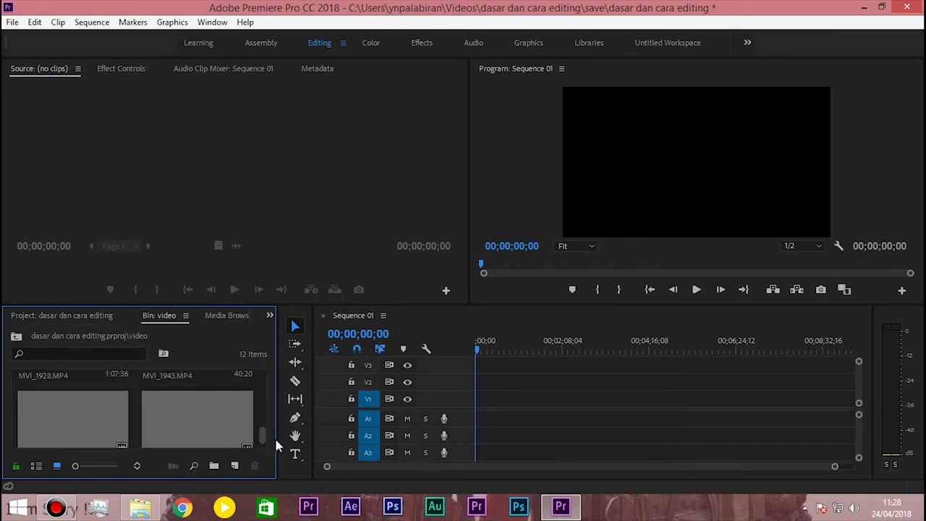
Load MVI_2029.MP4 into the Source monitor and jump to the sand footage.
left_click(215, 418)
double_click(215, 419)
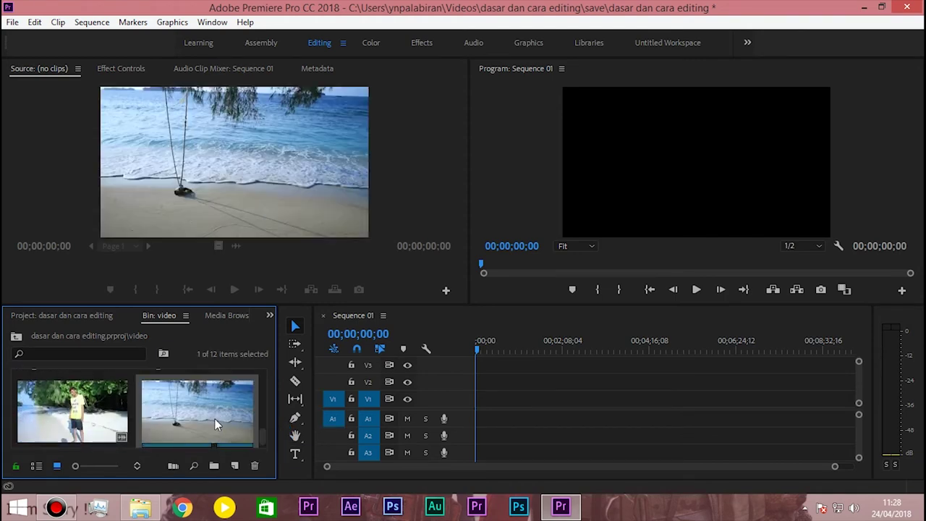
mouse_move(116, 265)
left_mouse_down()
mouse_move(24, 261)
mouse_move(147, 263)
mouse_move(139, 282)
left_mouse_up()
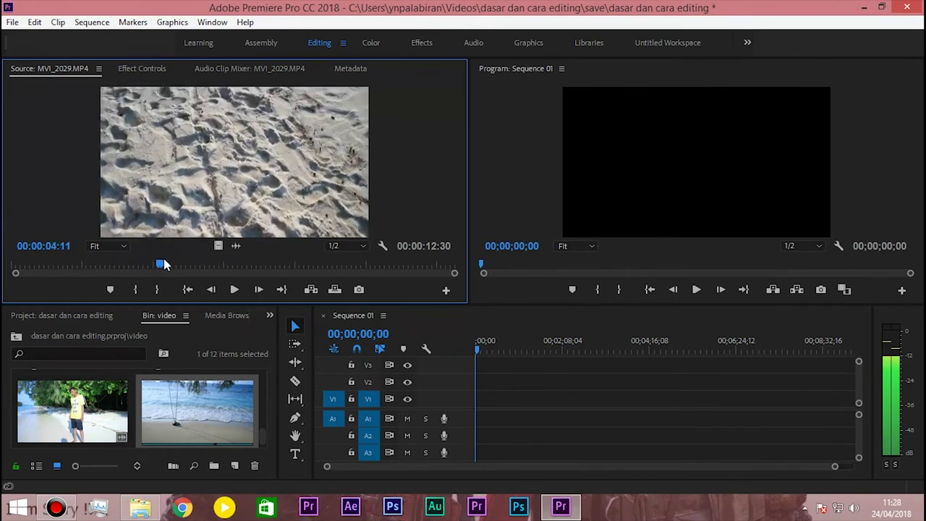
Mark the sand shot from 00:00:03:28 to 00:00:05:17 in the Source monitor.
left_click(137, 289)
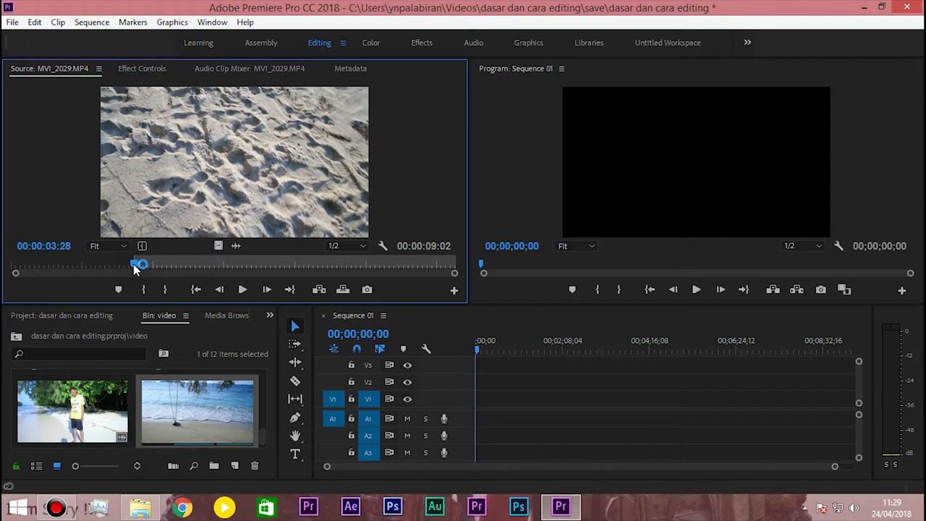
left_click_drag(134, 267, 141, 269)
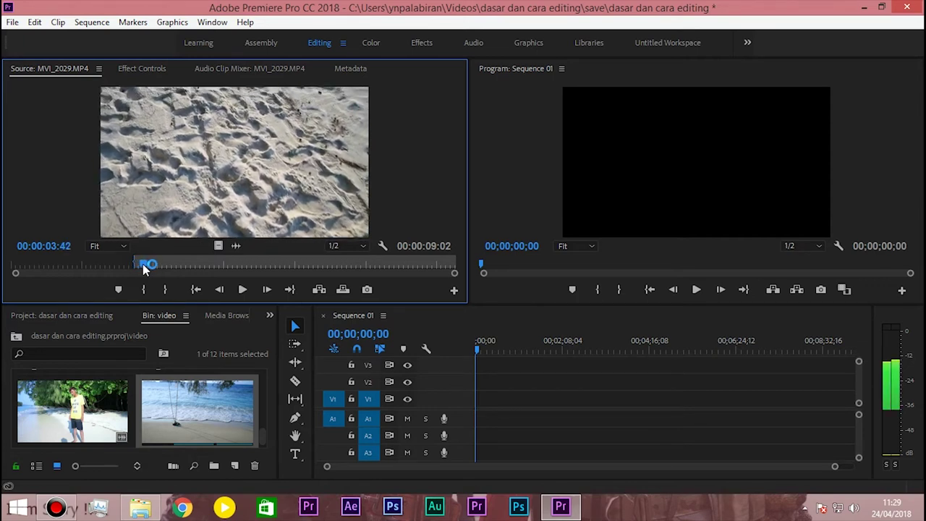
left_click_drag(142, 269, 192, 270)
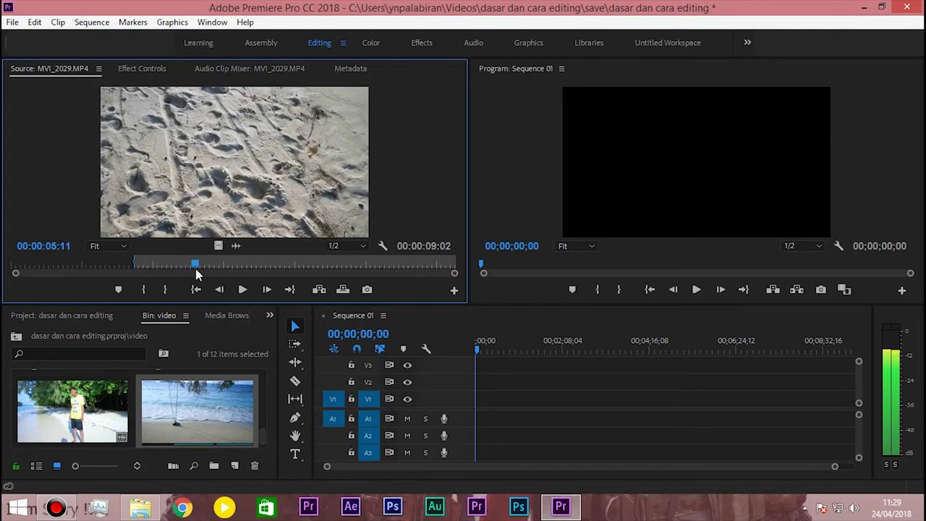
left_click_drag(191, 269, 198, 269)
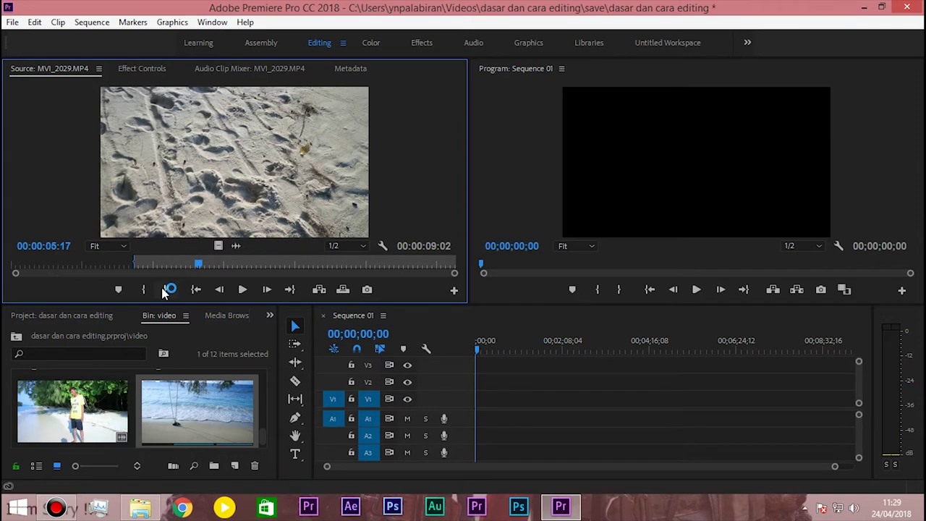
left_click(165, 290)
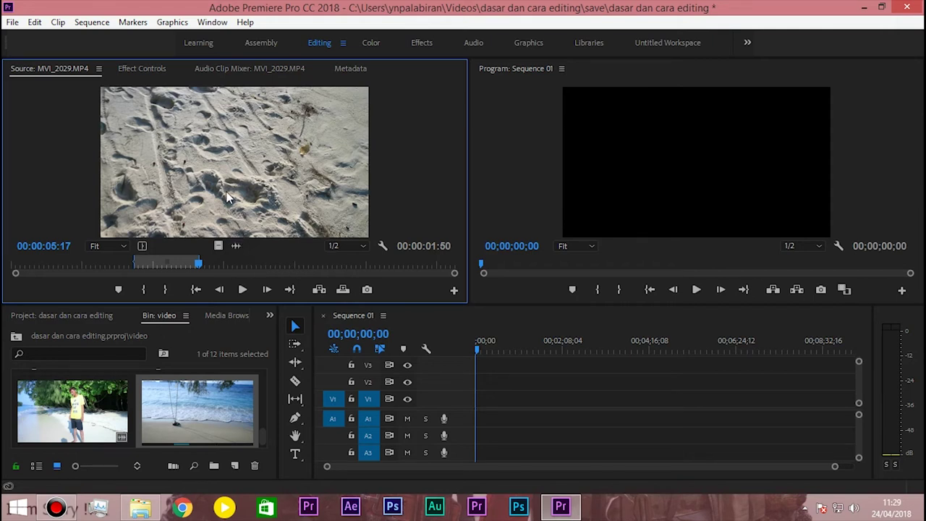
Drag the trimmed sand clip onto V1 at the start of Sequence 01.
left_click_drag(259, 215, 485, 418)
left_click_drag(509, 282, 521, 316)
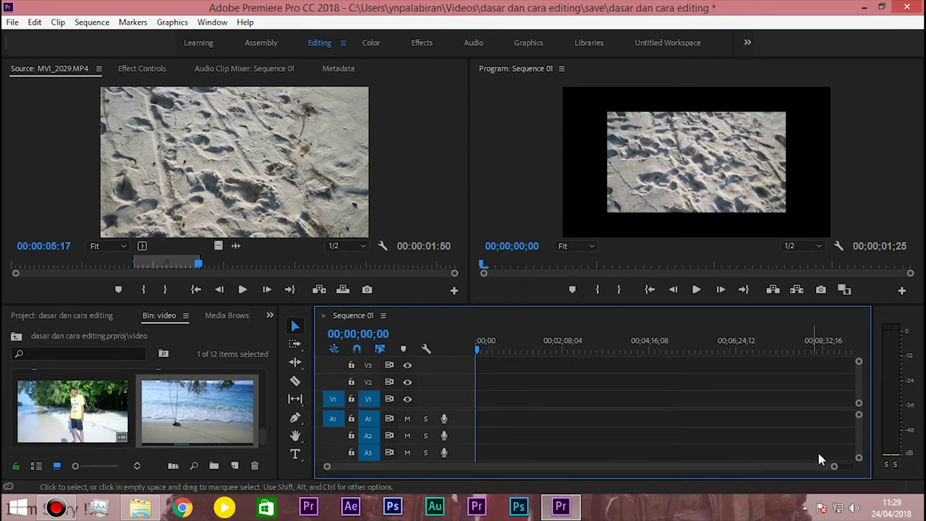
left_click_drag(833, 466, 601, 463)
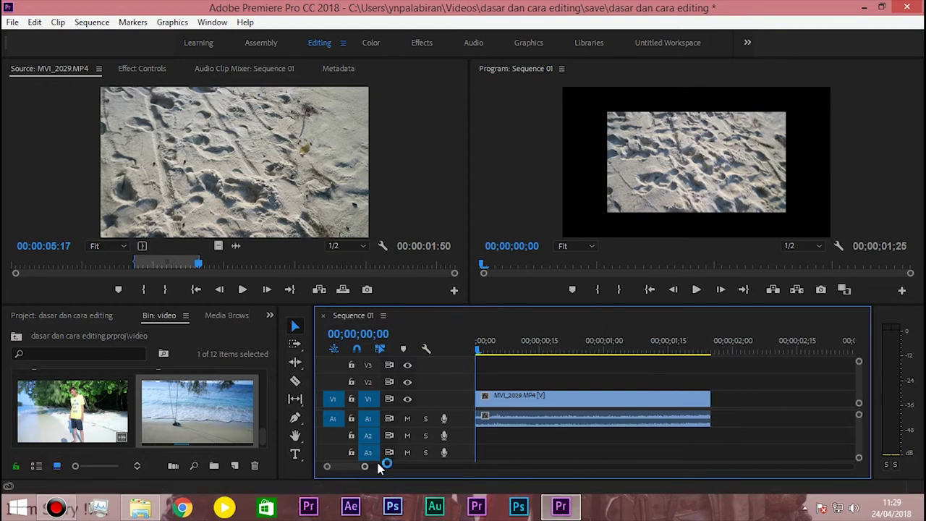
Scale the MVI_2029.MP4 sand clip to fill the frame and delete its audio.
left_click(509, 369)
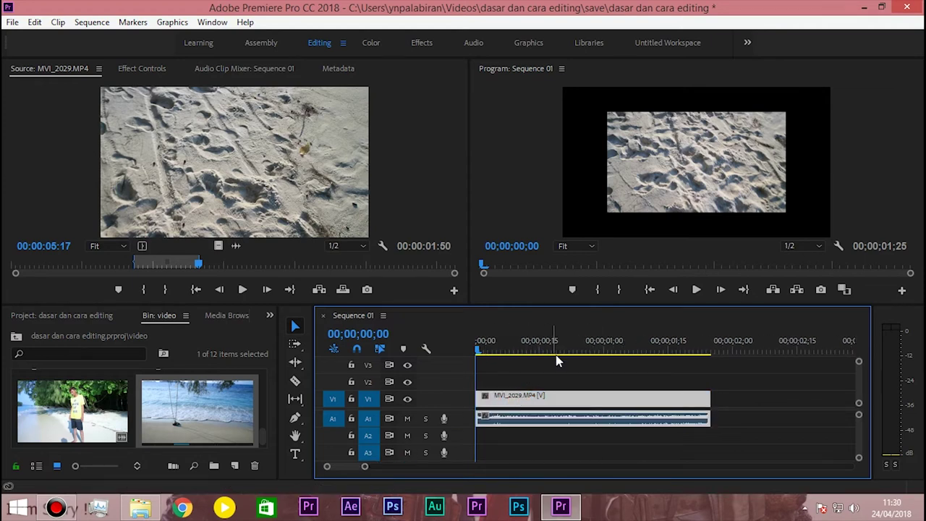
right_click(515, 401)
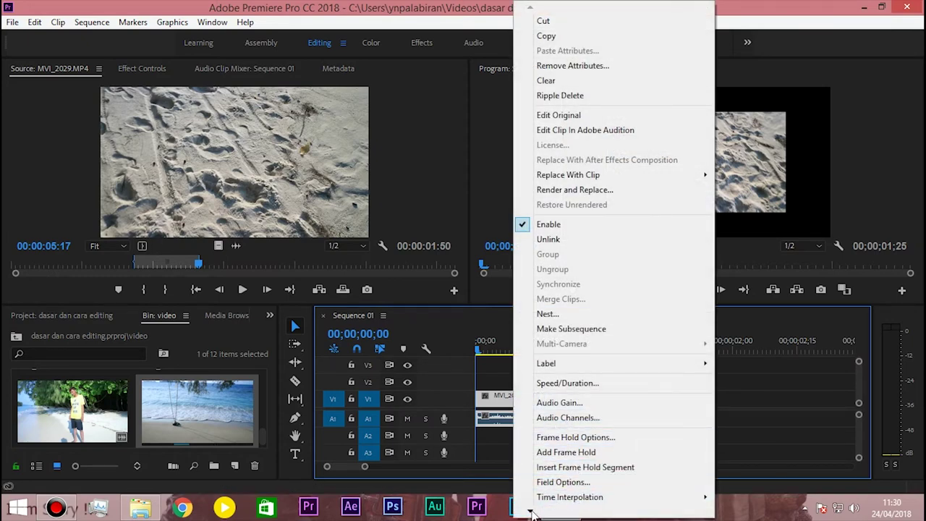
left_click(568, 469)
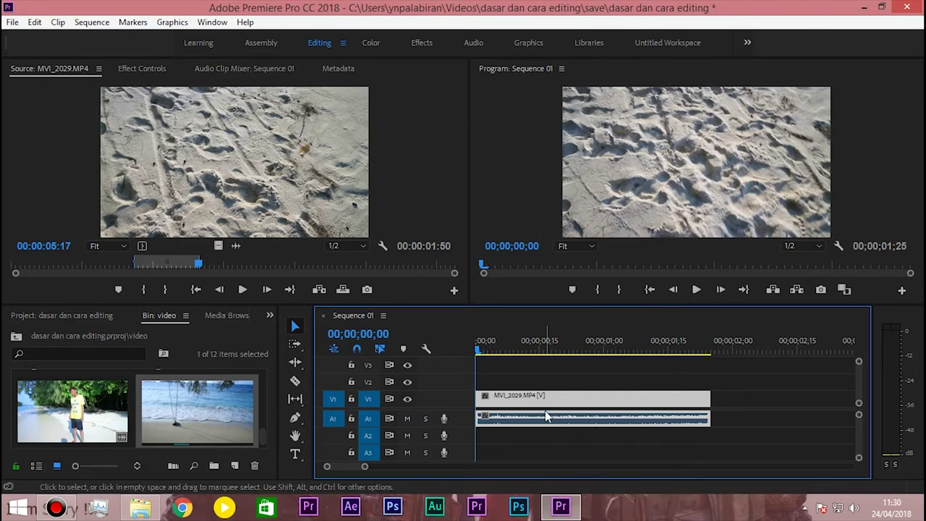
key("Delete")
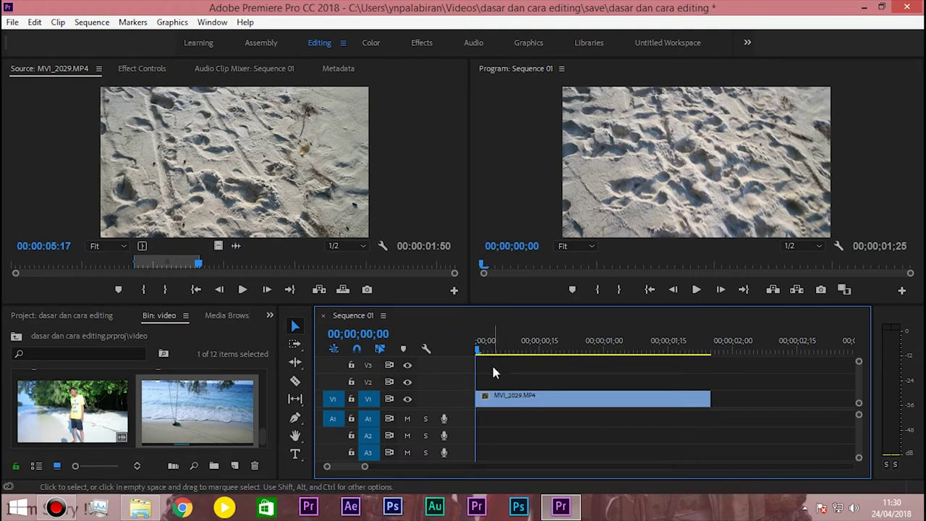
left_click(484, 358)
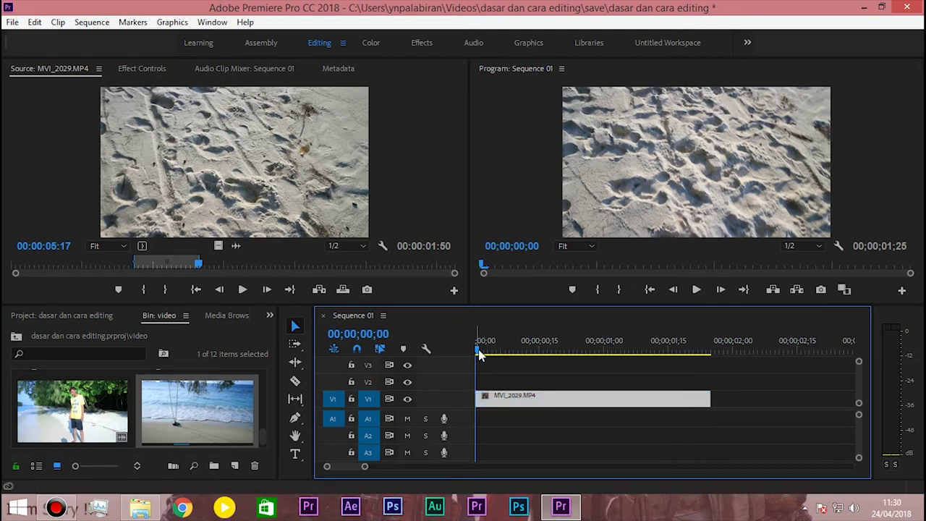
left_click_drag(480, 355, 472, 349)
Open the project's music folder and drag the Rock Angel track onto A1.
left_click_drag(265, 433, 257, 376)
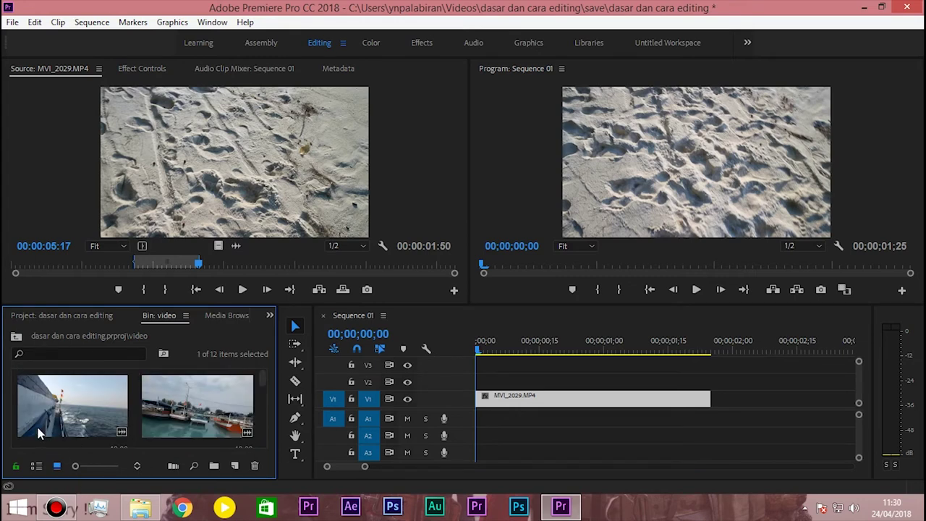
left_click(36, 465)
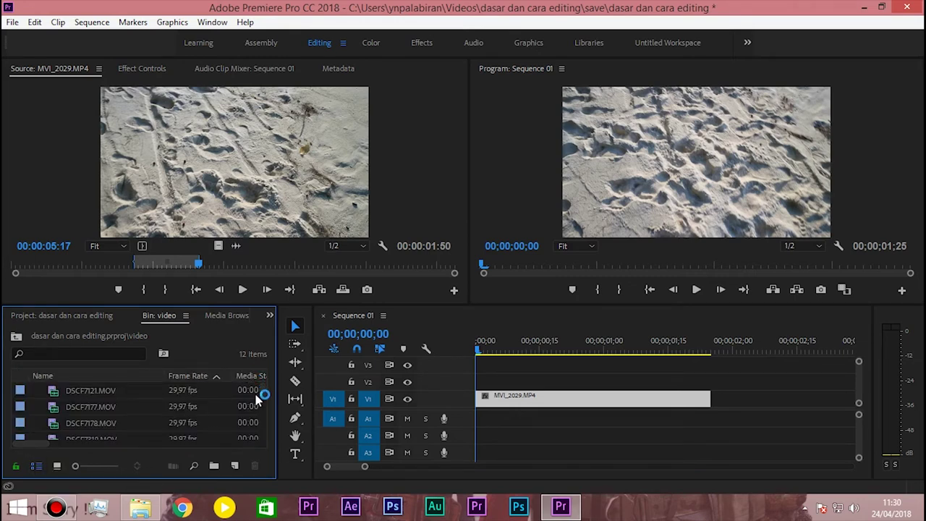
left_click(38, 315)
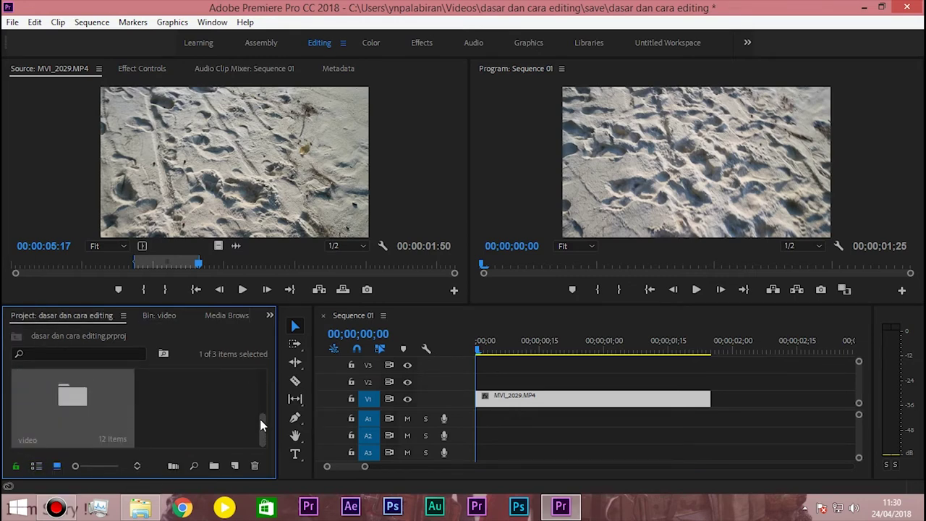
left_click_drag(260, 419, 256, 381)
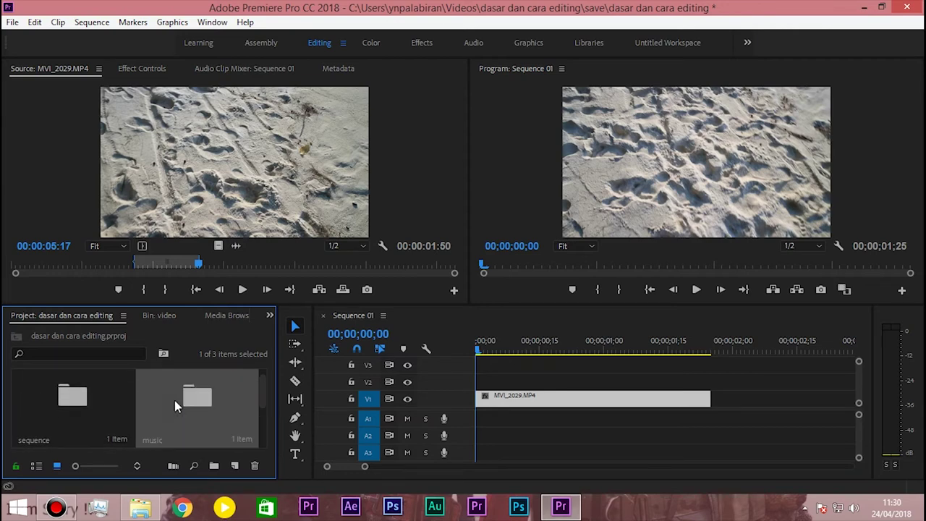
double_click(174, 400)
left_click_drag(78, 409, 481, 418)
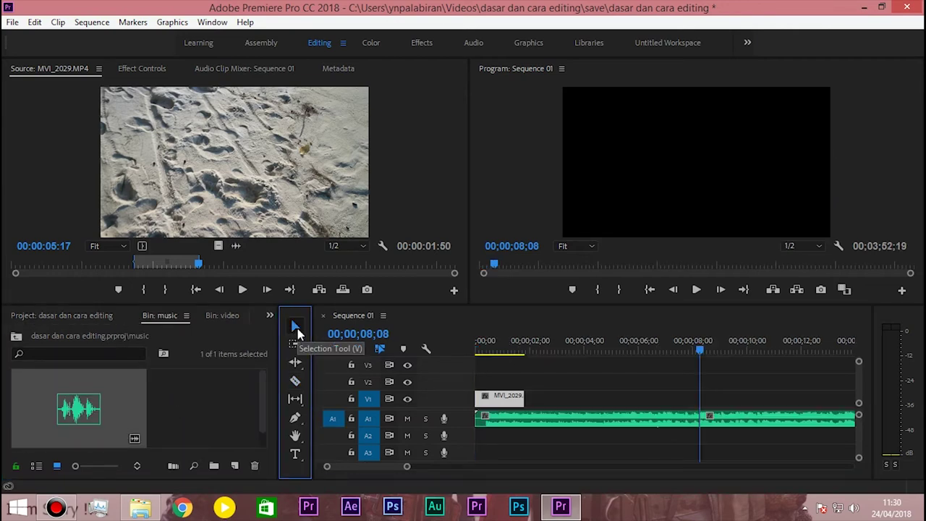
Cut the music at 00;00;08;08, delete the rest, and play the sequence from the start.
left_click(295, 382)
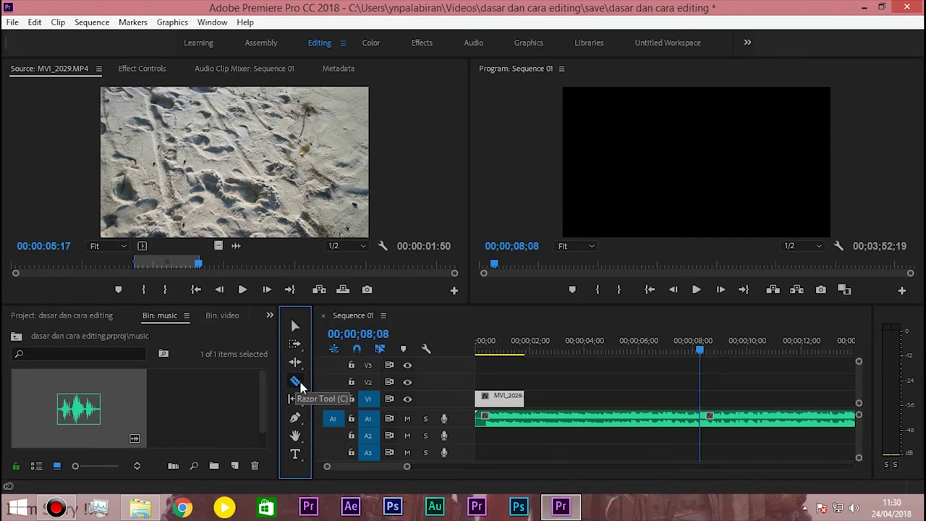
left_click(707, 417)
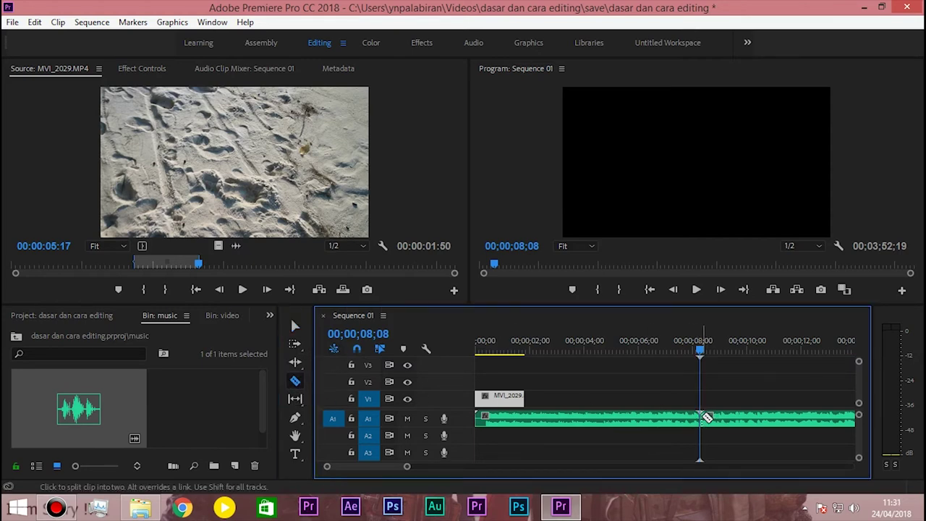
left_click(294, 327)
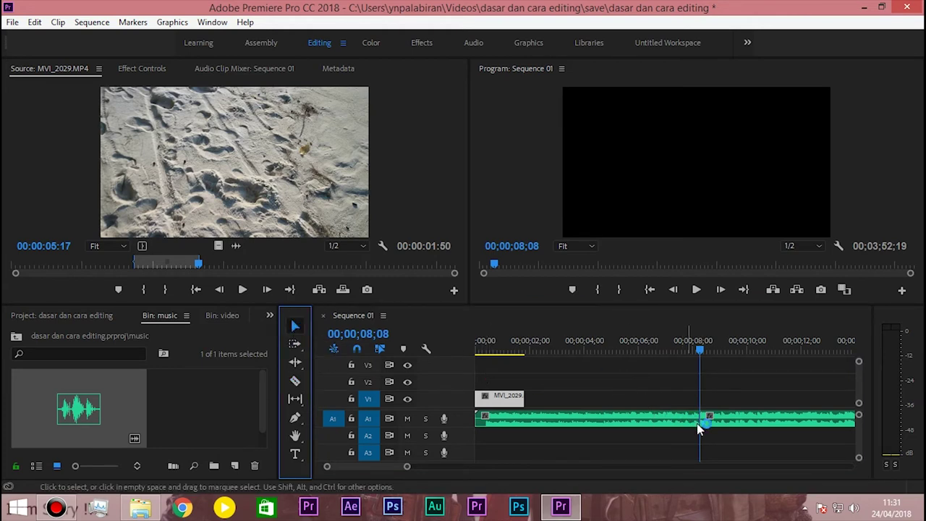
left_click(728, 427)
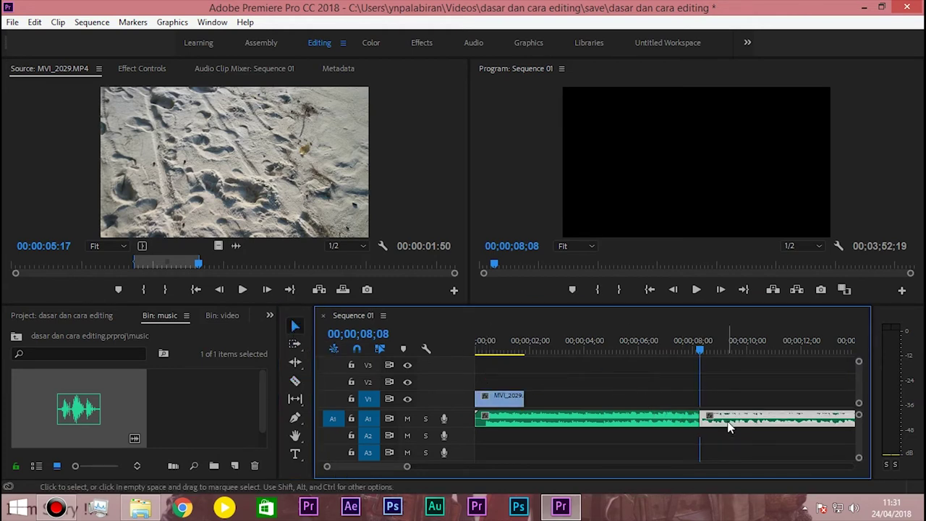
key("Delete")
key("Home")
key("space")
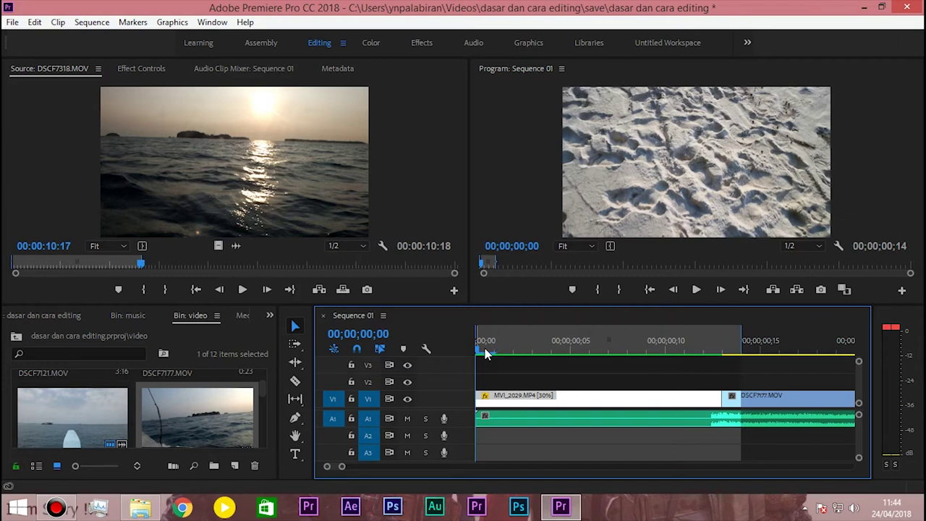
Save the project and create a new legacy title named 'jalan jalan'.
key("ctrl+s")
left_click(12, 22)
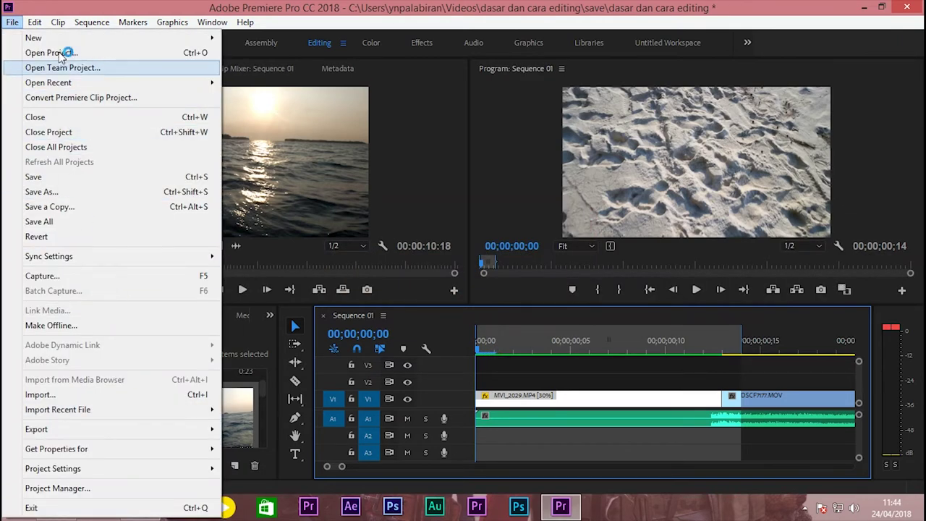
mouse_move(64, 45)
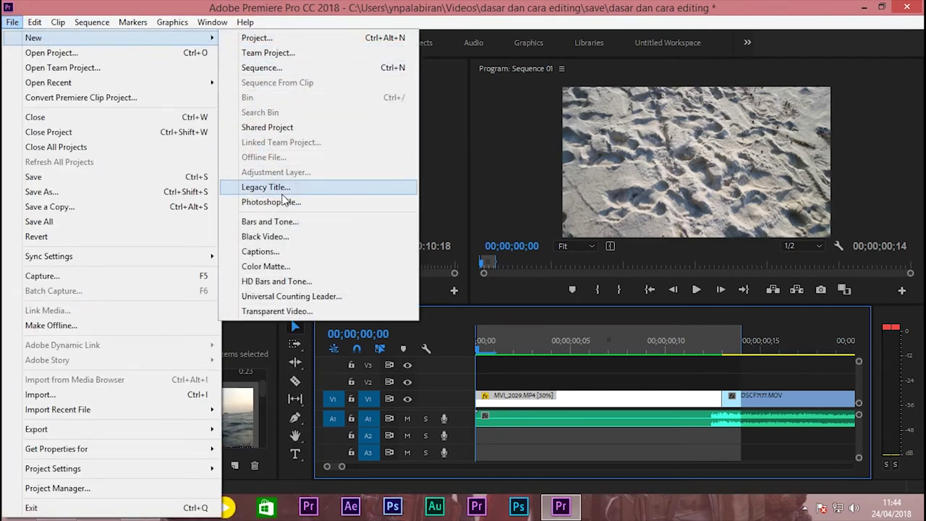
left_click(280, 192)
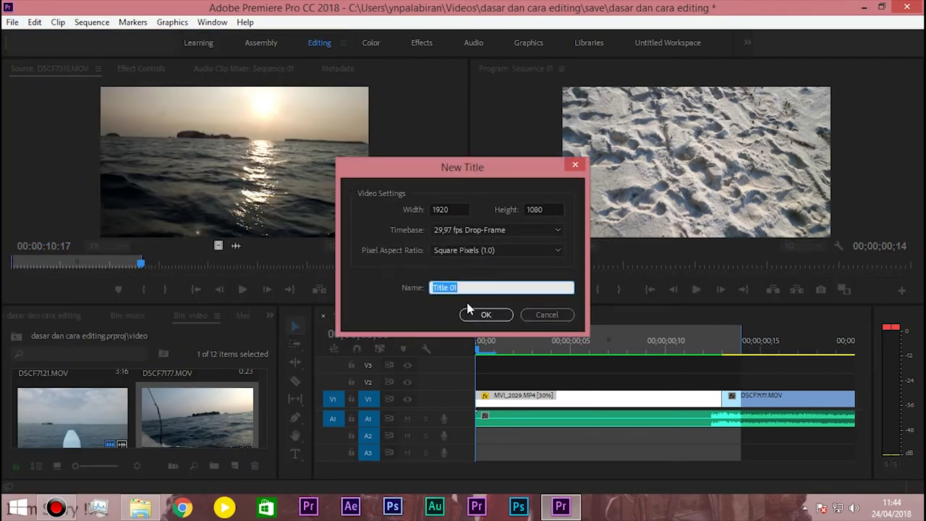
type("jal")
left_click(485, 316)
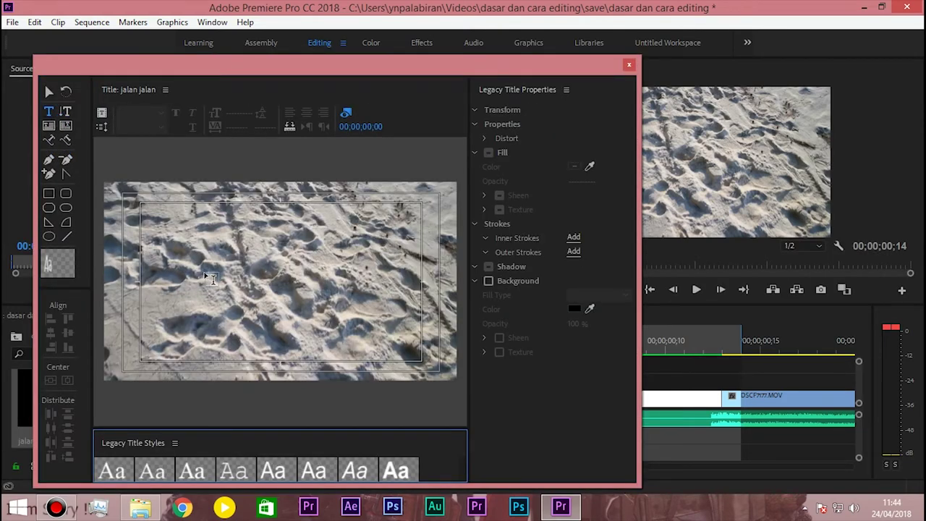
Type JALAN-JALAN on the title canvas and centre it horizontally and vertically.
left_click(205, 271)
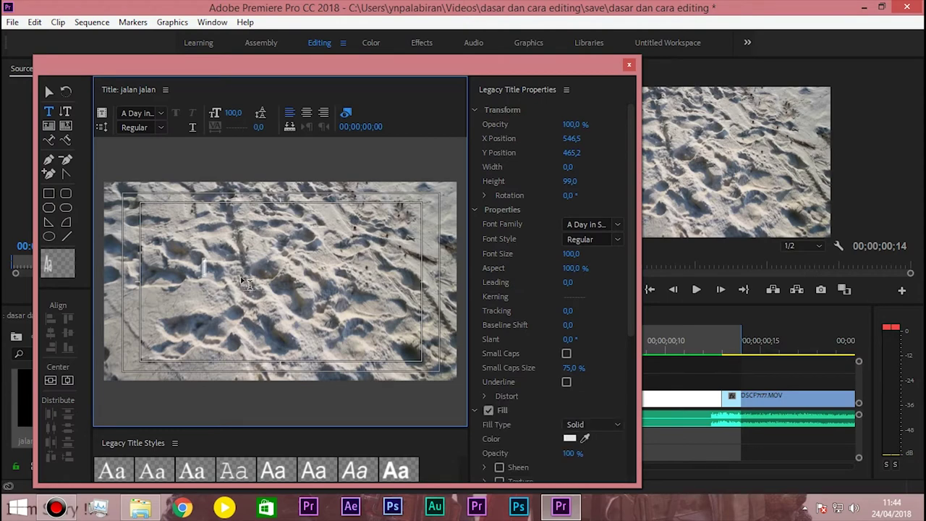
type("jalan JALAN")
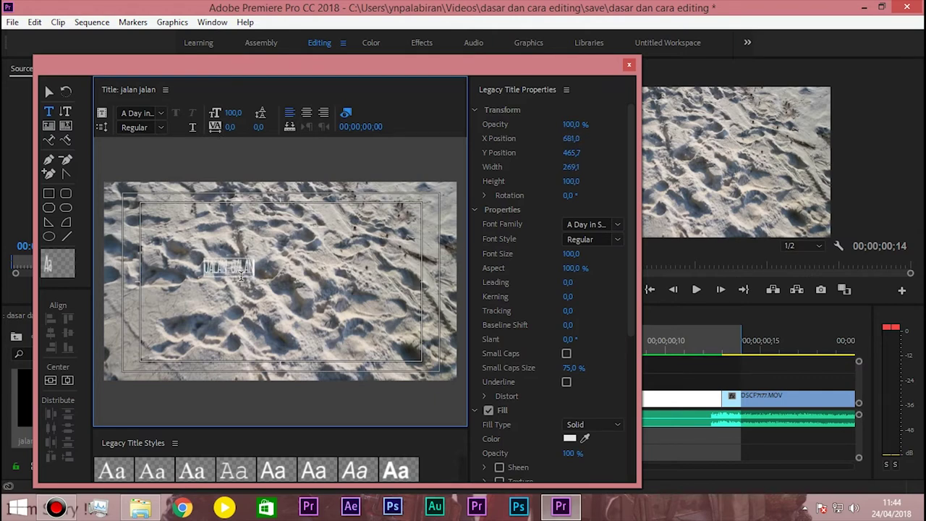
key("Escape")
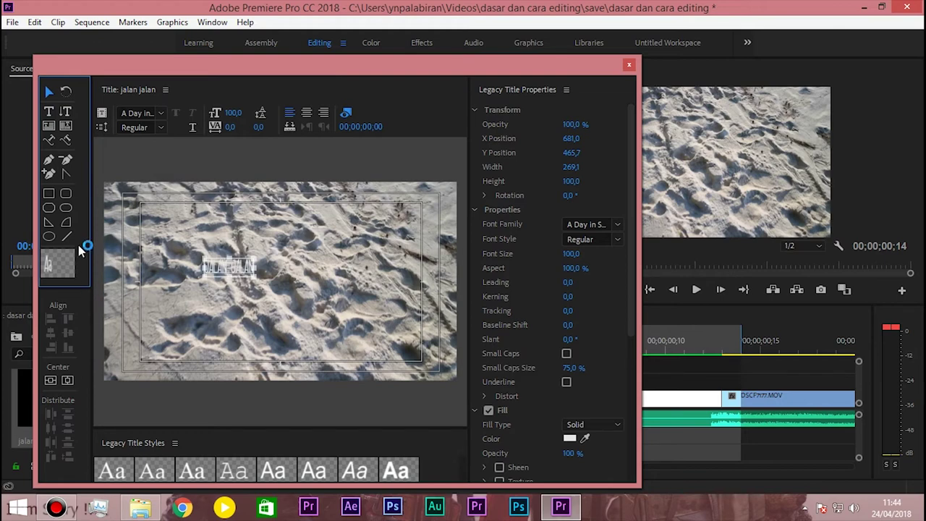
left_click(50, 112)
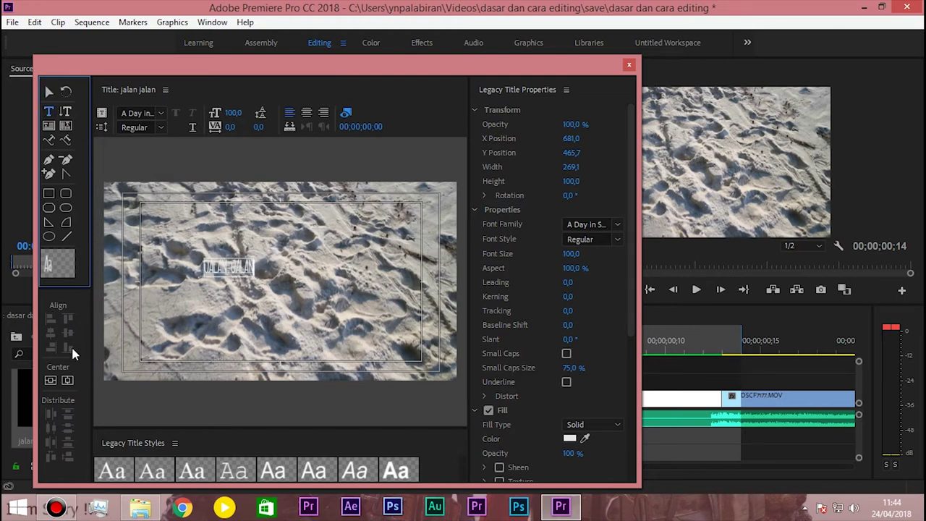
left_click(68, 381)
left_click(51, 381)
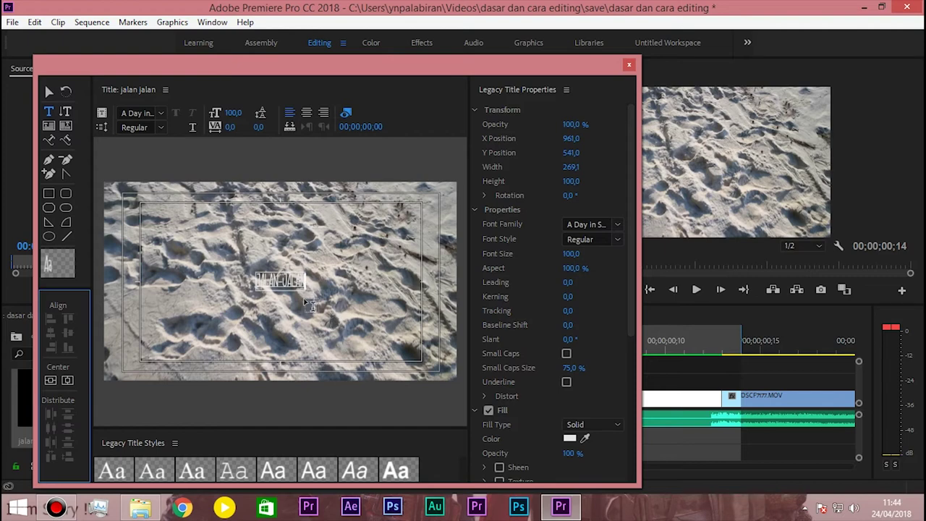
Move the text down-left, then undo to keep it centred.
left_click(47, 93)
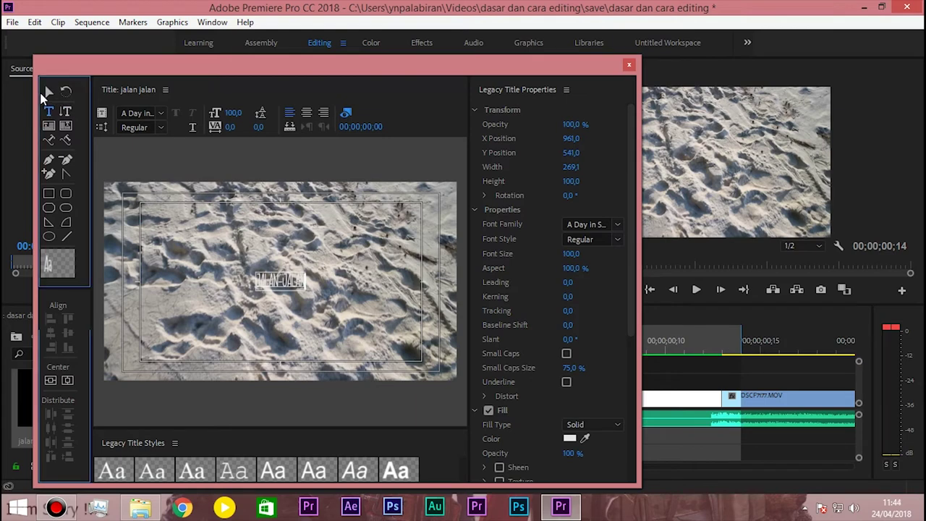
left_click_drag(278, 281, 208, 296)
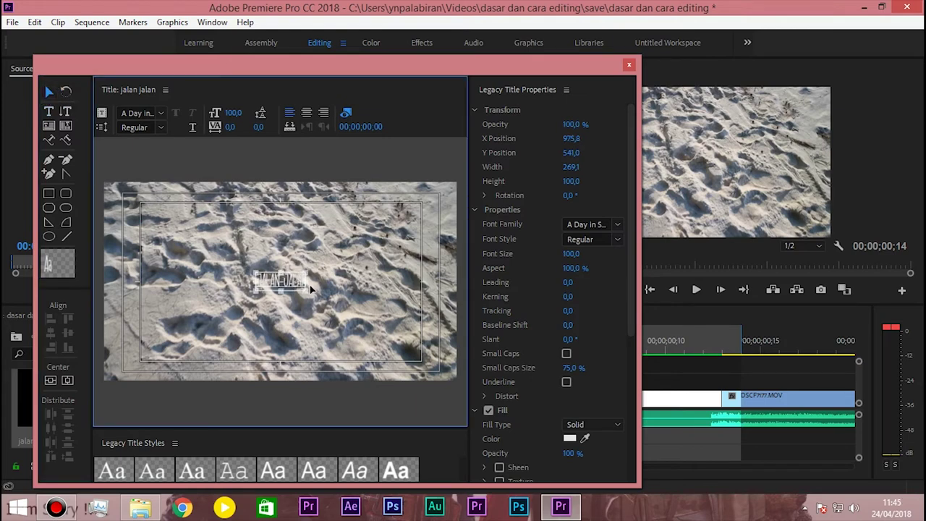
key("ctrl+z")
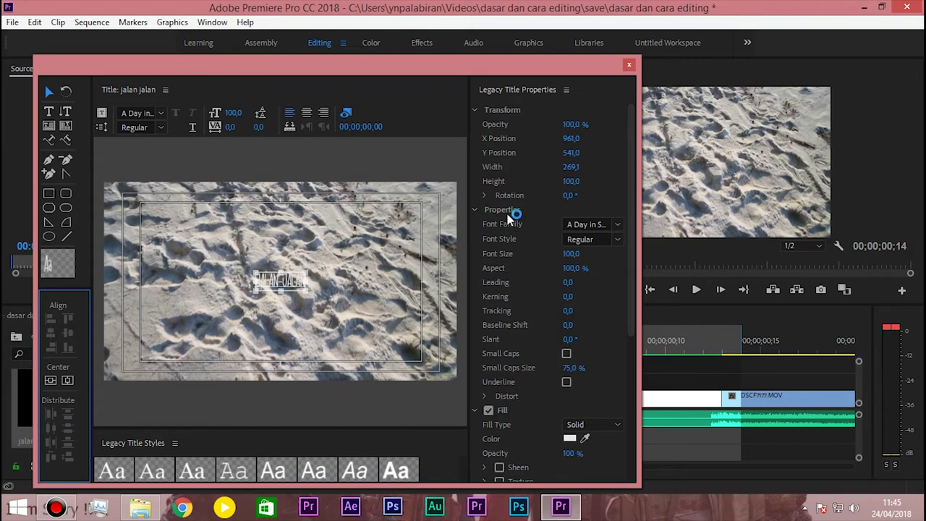
left_click(617, 226)
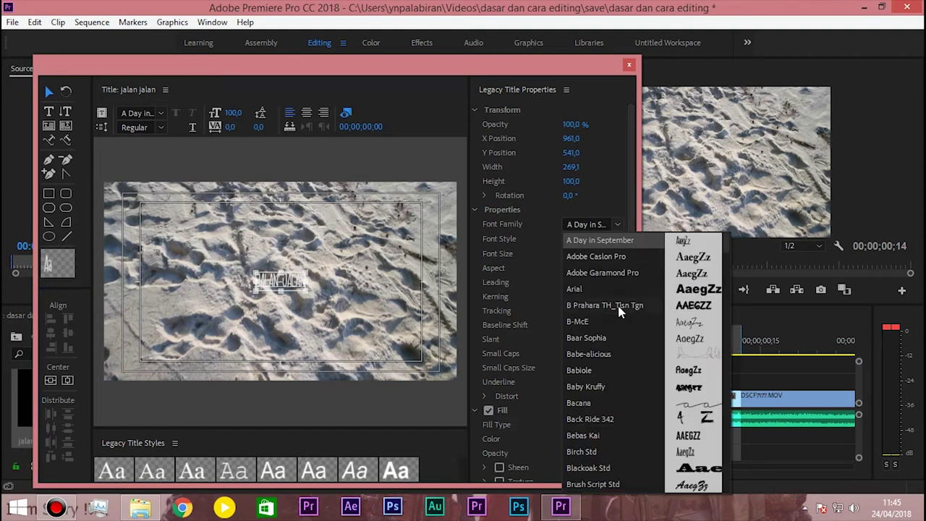
Set the title font to Bebas Kai at size 185 and re-centre it in the frame.
left_click(618, 307)
left_click(617, 226)
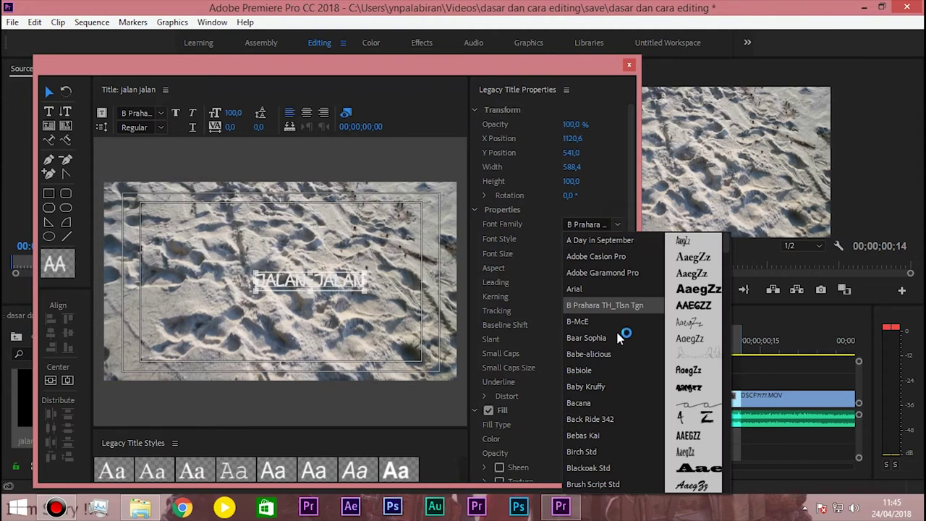
left_click(605, 437)
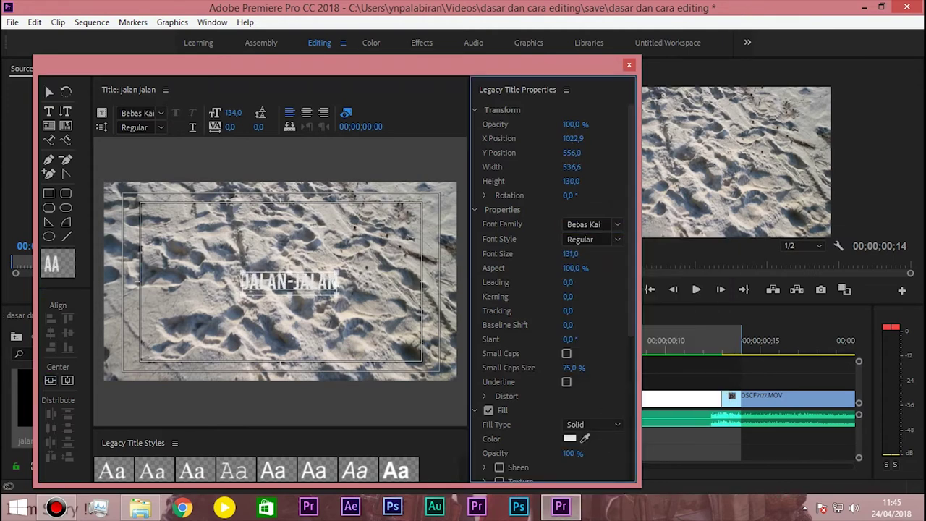
left_click_drag(571, 253, 575, 253)
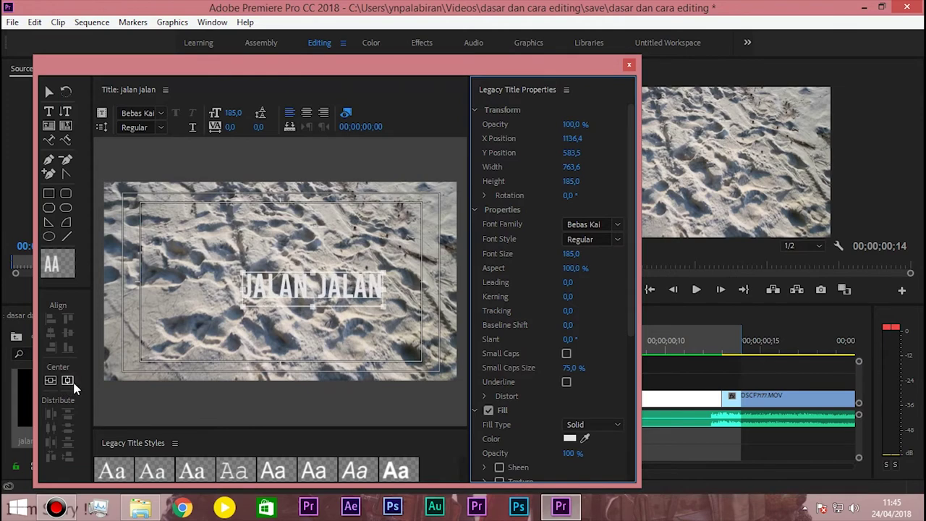
left_click(67, 380)
left_click(50, 379)
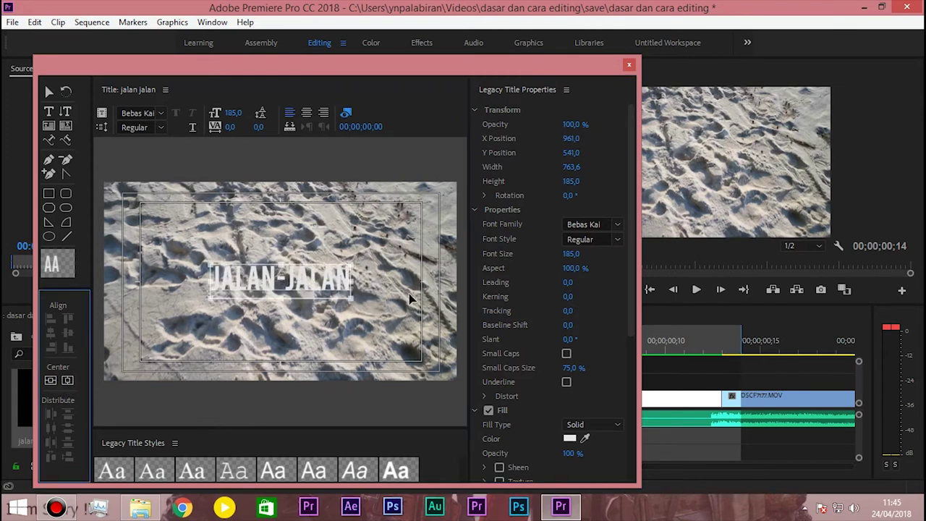
left_click(569, 439)
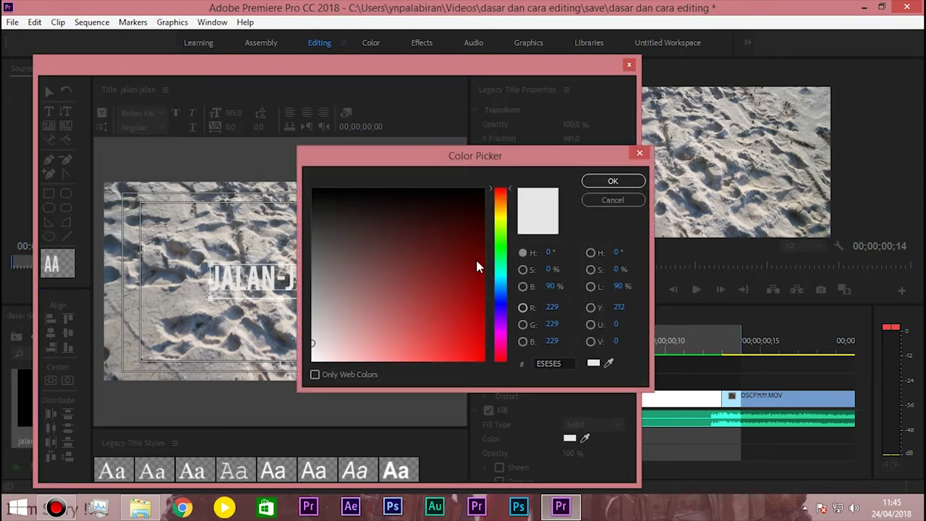
Change the JALAN-JALAN text fill colour to near-black.
mouse_move(469, 223)
left_mouse_down()
mouse_move(471, 255)
mouse_move(409, 282)
left_mouse_up()
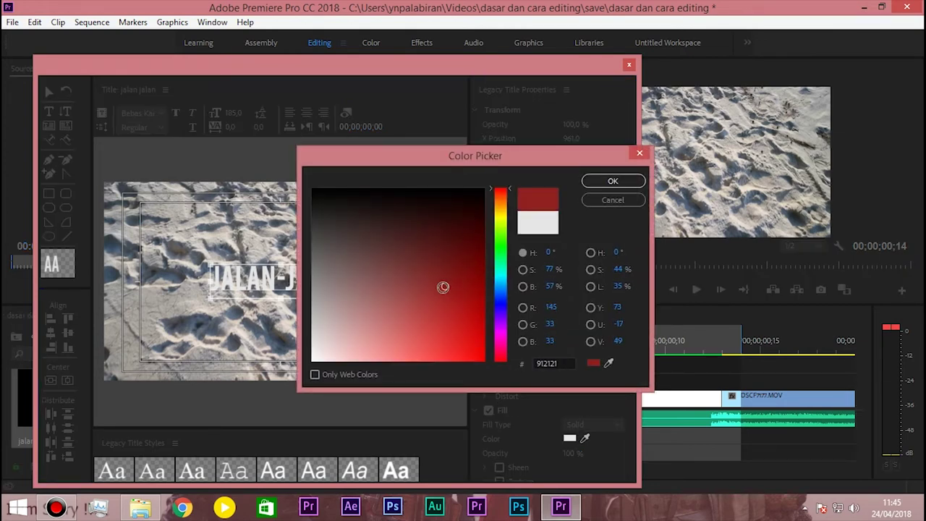
left_click(595, 184)
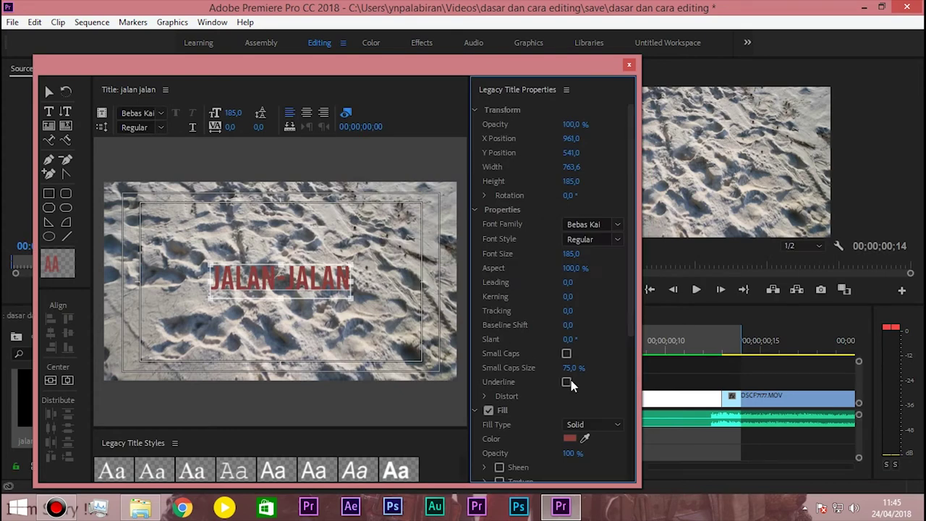
left_click(569, 437)
left_click(315, 281)
left_click_drag(315, 281, 336, 193)
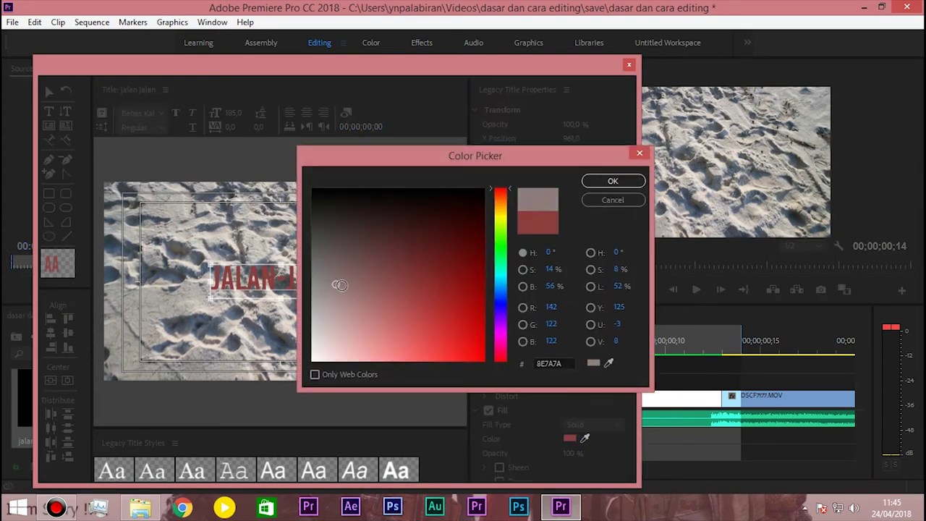
left_click(598, 182)
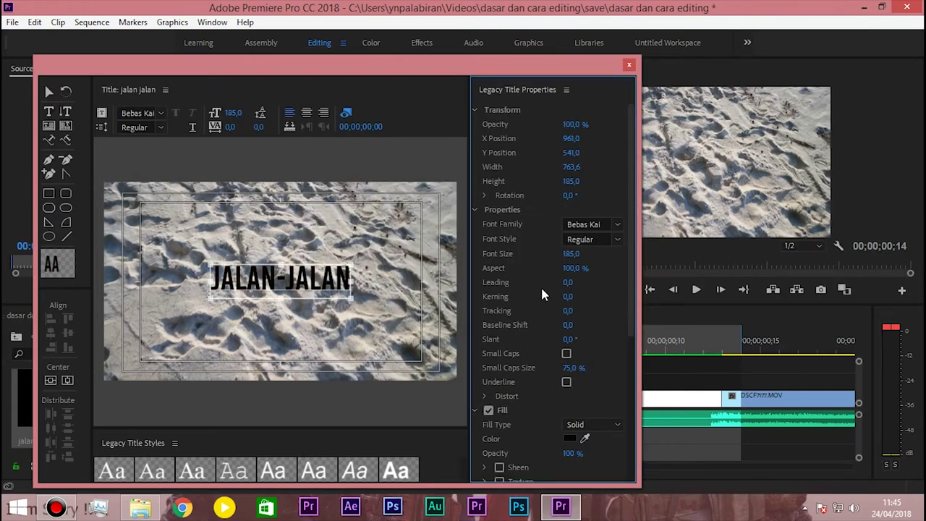
Shrink the text to size 152, re-centre it, and close the title window.
left_click_drag(571, 256, 546, 256)
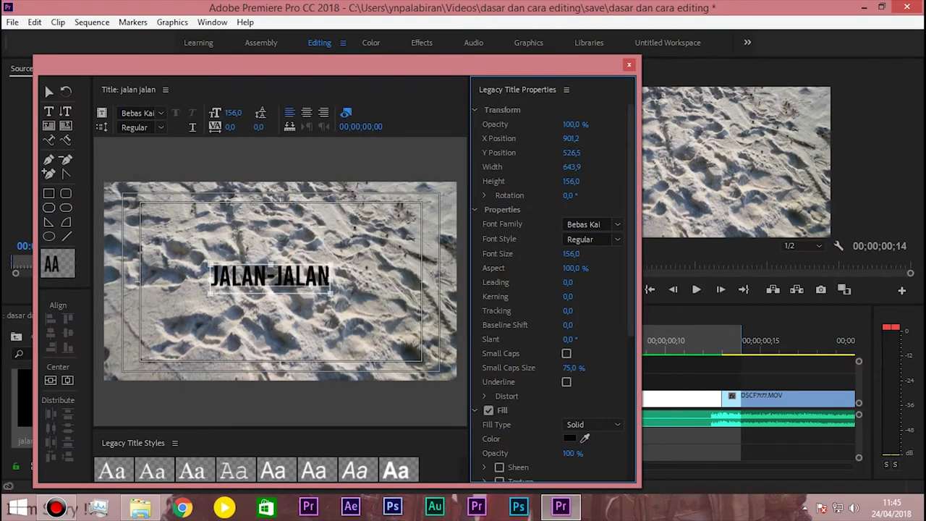
left_click(68, 381)
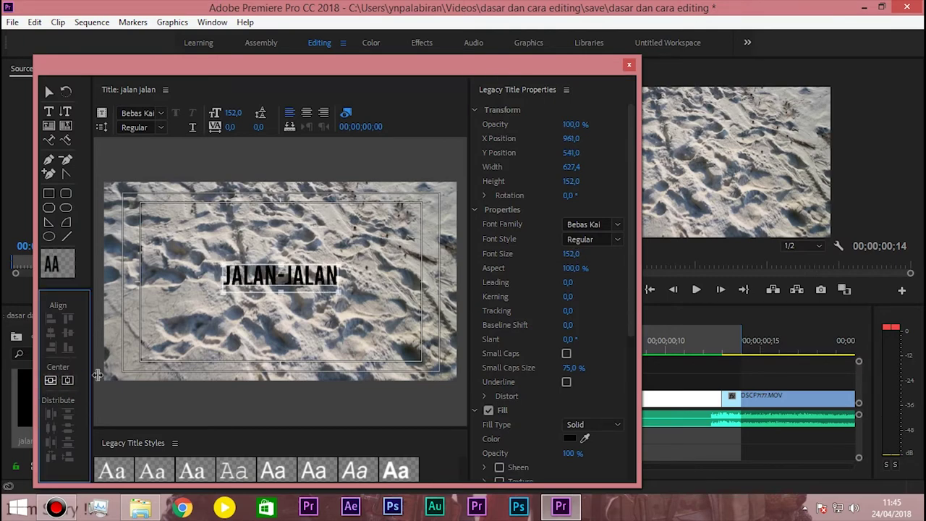
left_click(50, 380)
left_click(629, 65)
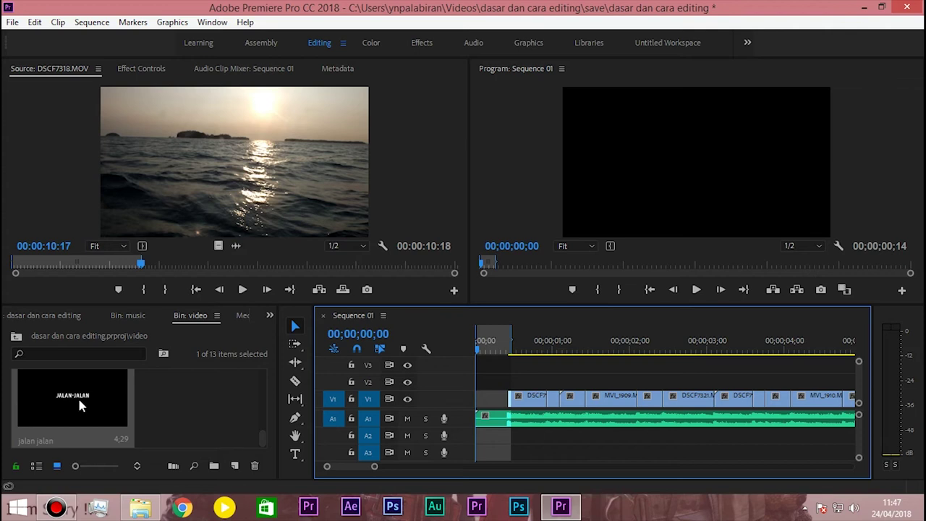
Place the 'jalan jalan' title at the start of V1, trimmed to 14 frames.
mouse_move(80, 406)
left_mouse_down()
mouse_move(492, 381)
mouse_move(477, 381)
left_mouse_up()
left_click_drag(484, 387, 478, 378)
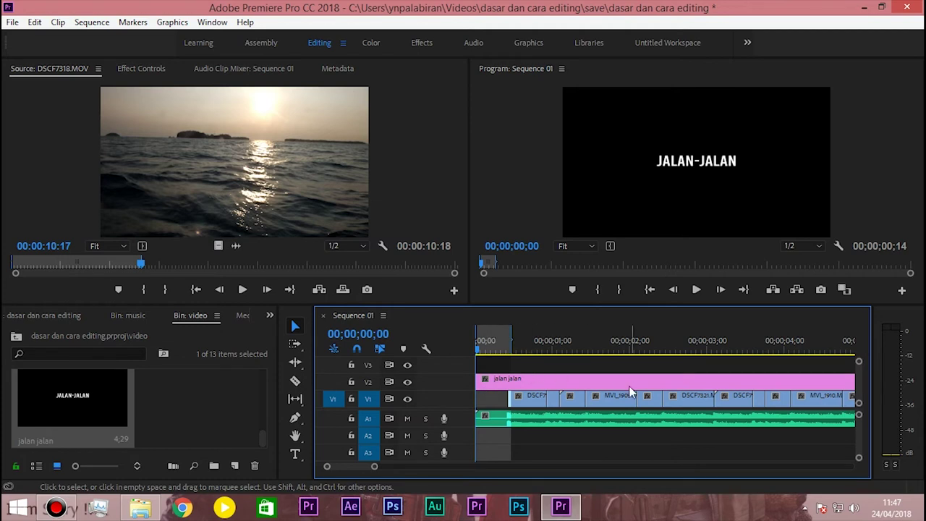
left_click_drag(375, 468, 397, 466)
mouse_move(651, 379)
left_mouse_down()
mouse_move(484, 384)
mouse_move(483, 399)
left_mouse_up()
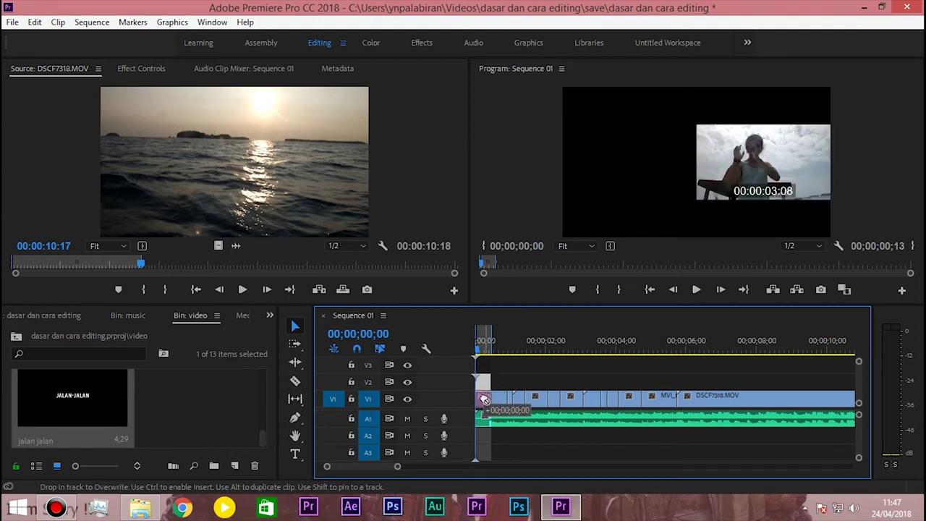
left_click(485, 348)
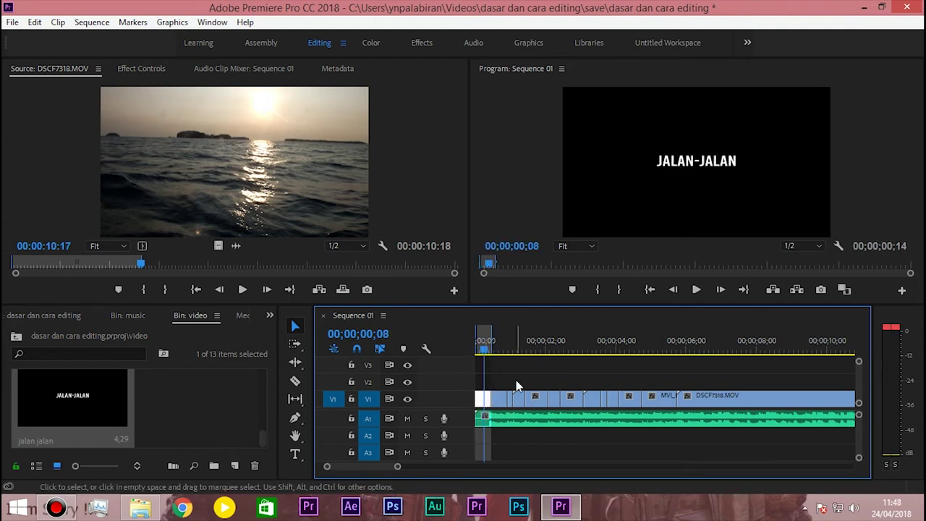
left_click(269, 315)
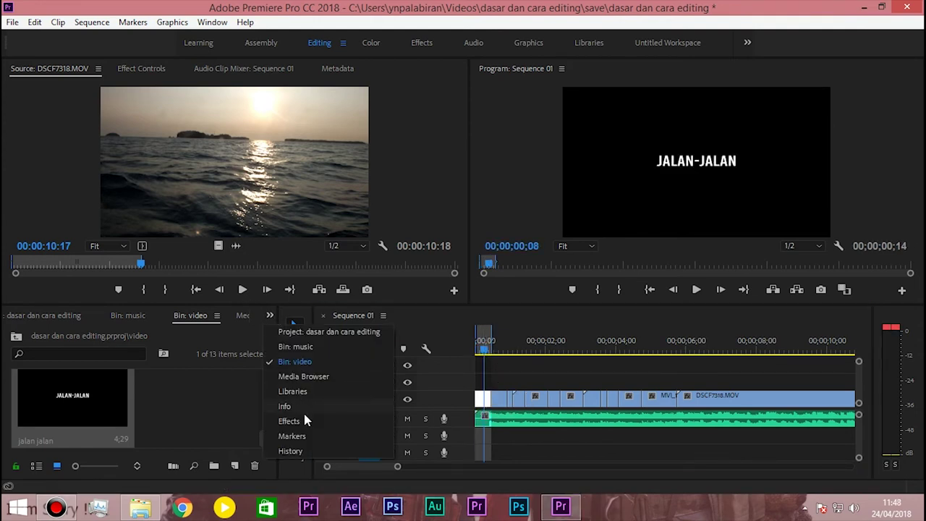
In the Effects panel, expand Video Transitions > Dissolve to find Cross Dissolve.
left_click(293, 420)
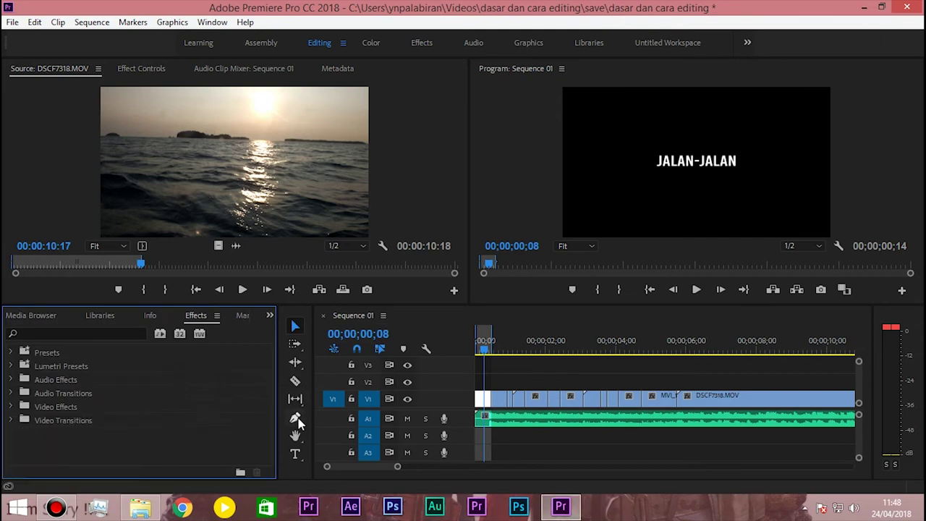
left_click(13, 379)
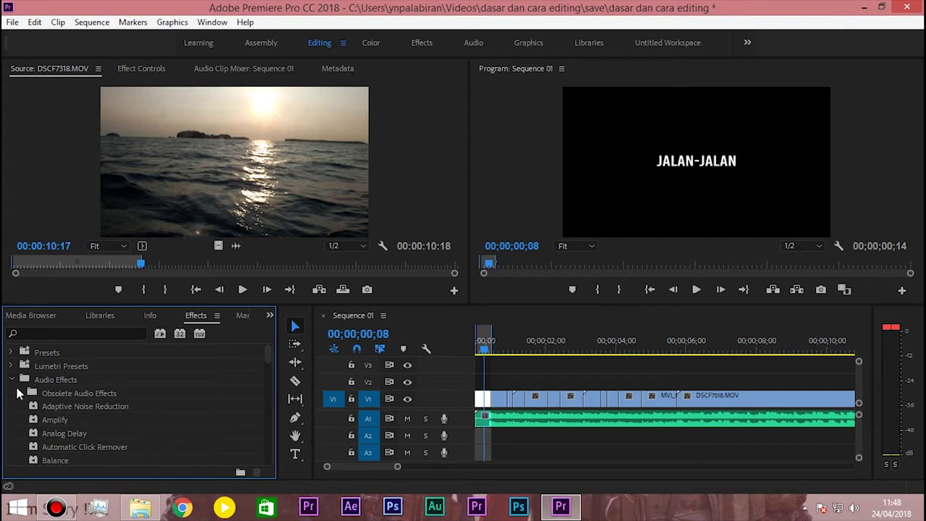
left_click(13, 379)
left_click(10, 393)
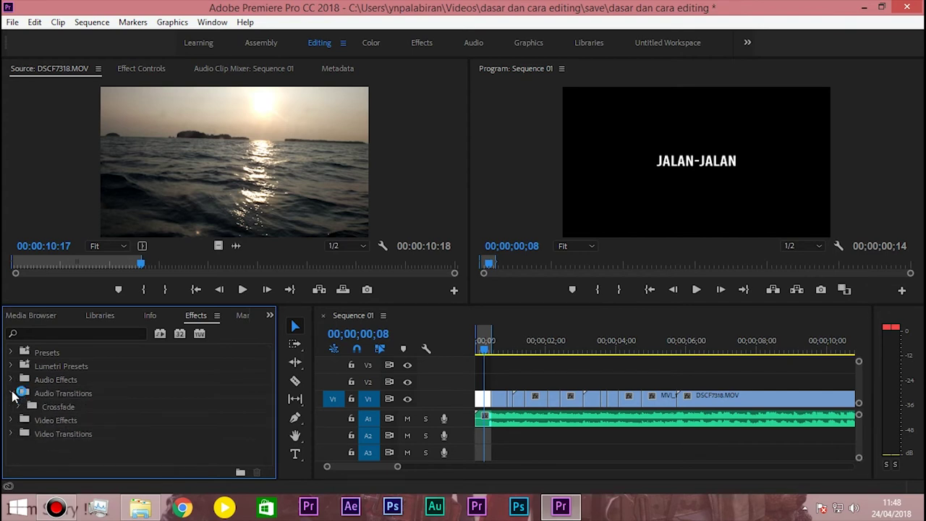
left_click(11, 392)
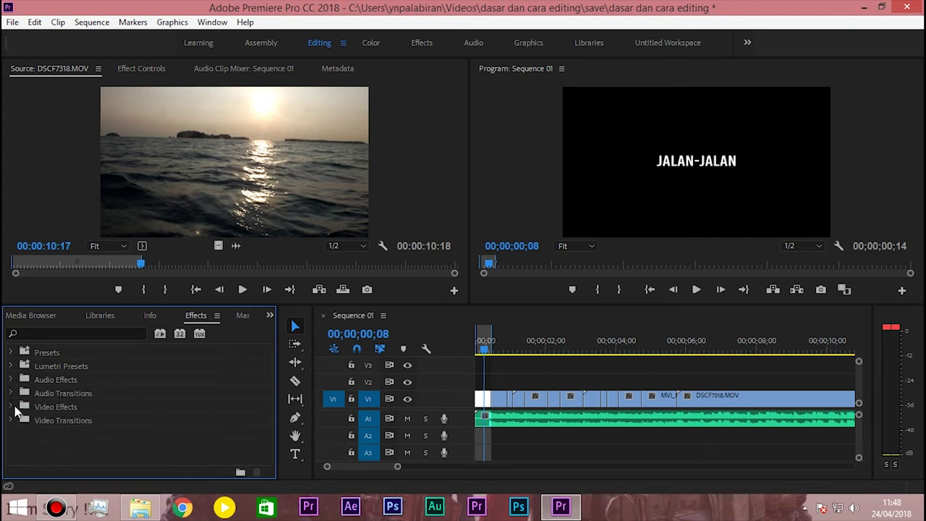
left_click(11, 406)
left_click_drag(269, 376, 273, 405)
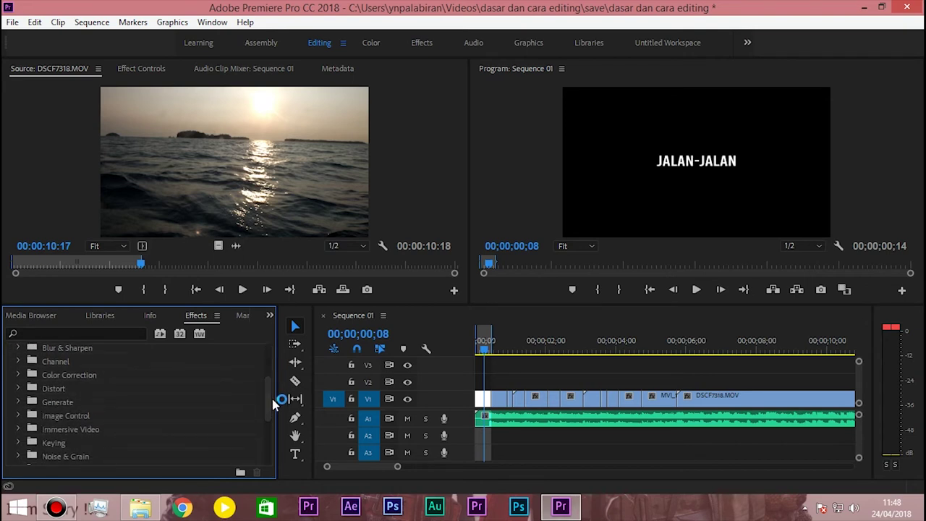
scroll(273, 405, "up", 5)
left_click(10, 407)
left_click(10, 420)
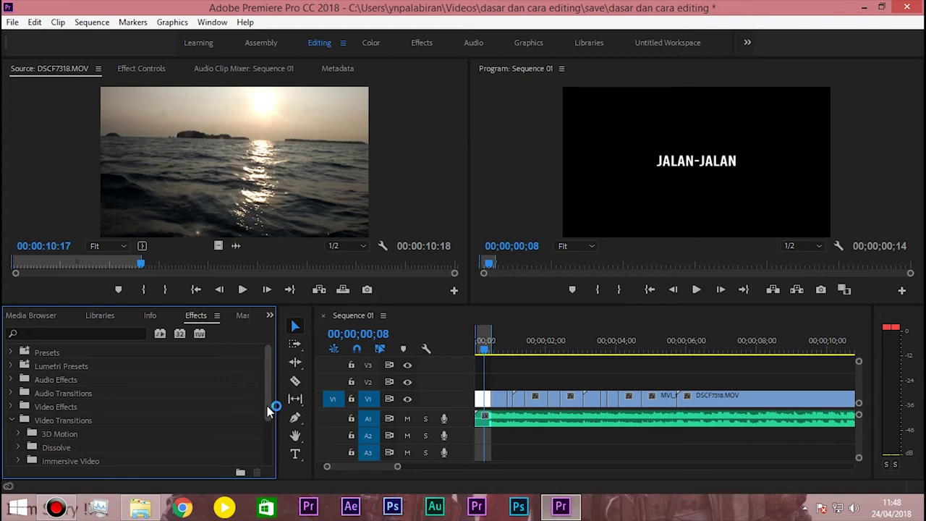
scroll(268, 403, "down", 2)
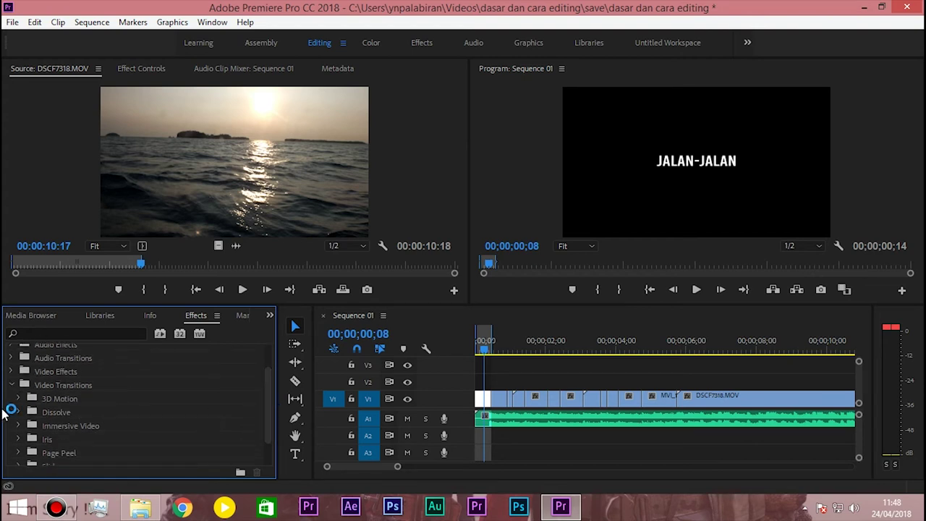
left_click(18, 412)
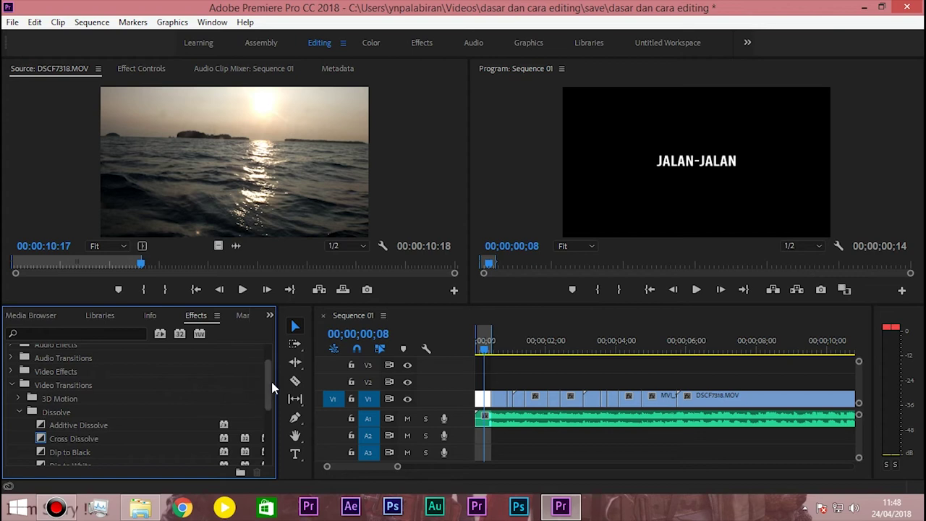
scroll(272, 388, "up", 2)
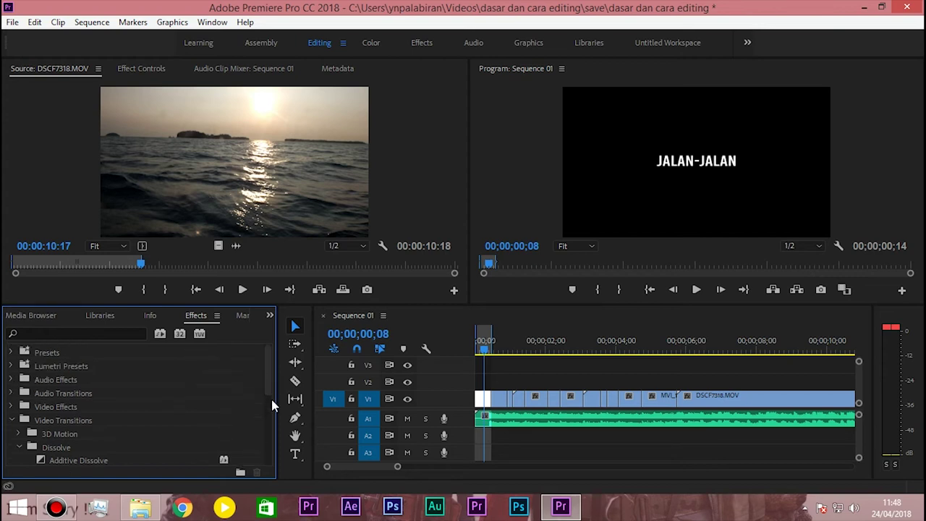
left_click_drag(266, 391, 267, 410)
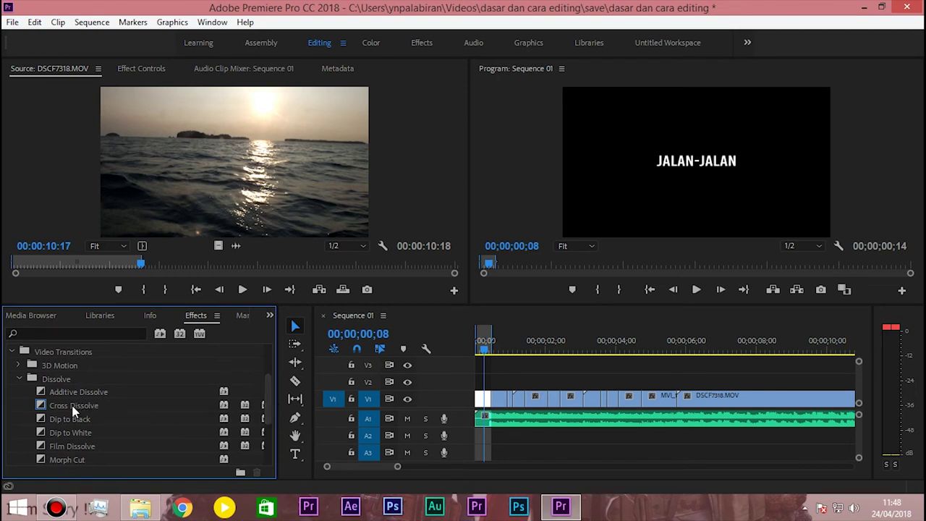
Apply Cross Dissolve at the first V1 clip's start, preview it, and shorten the transition.
left_click_drag(72, 411, 492, 405)
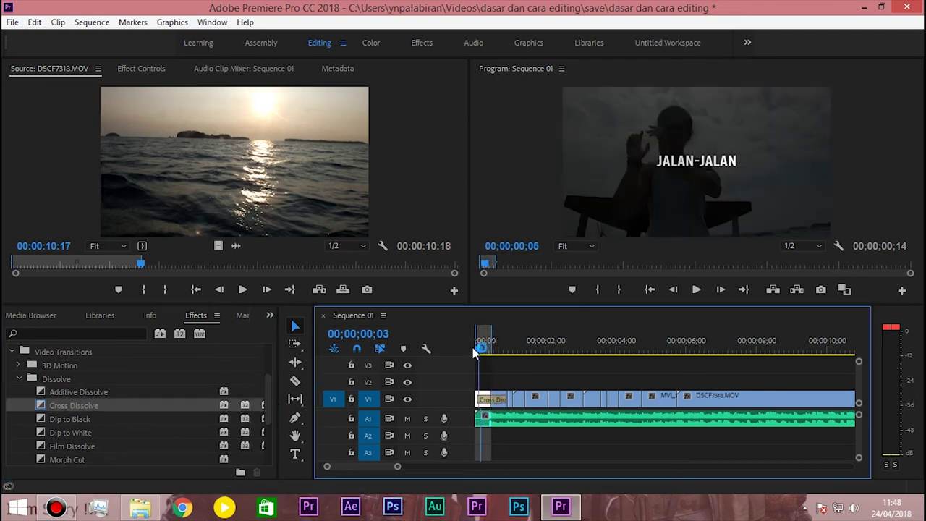
key("Home")
key("space")
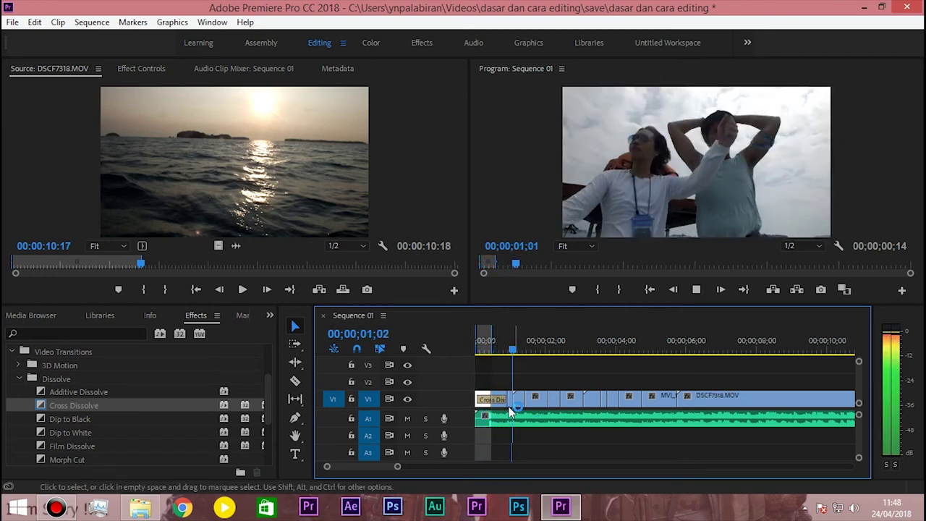
key("space")
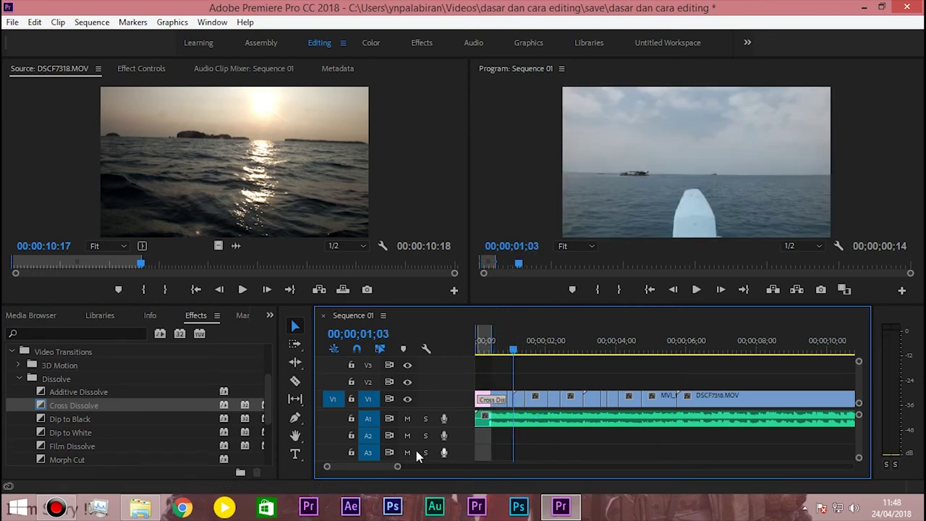
left_click_drag(397, 467, 356, 468)
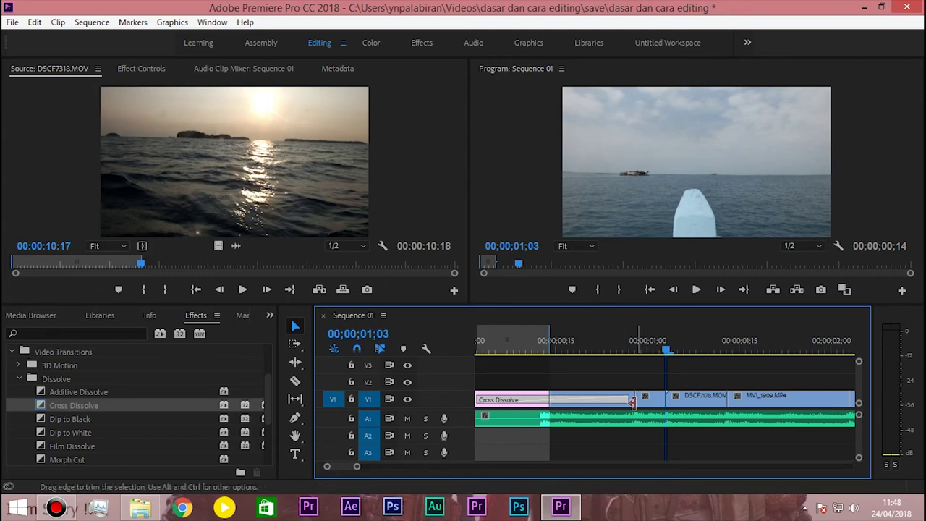
left_click_drag(614, 400, 571, 399)
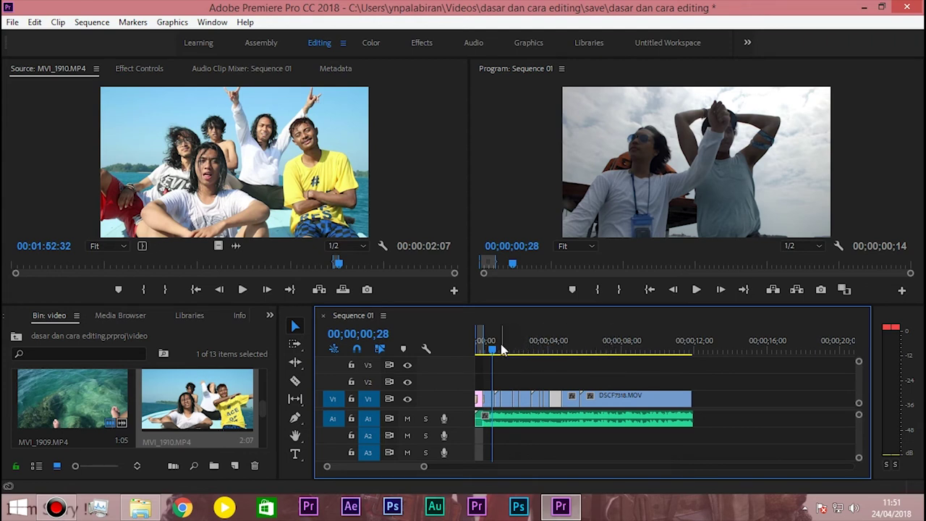
Mark the sequence out point at the end of the last clip, around 12 seconds.
left_click_drag(492, 353, 470, 353)
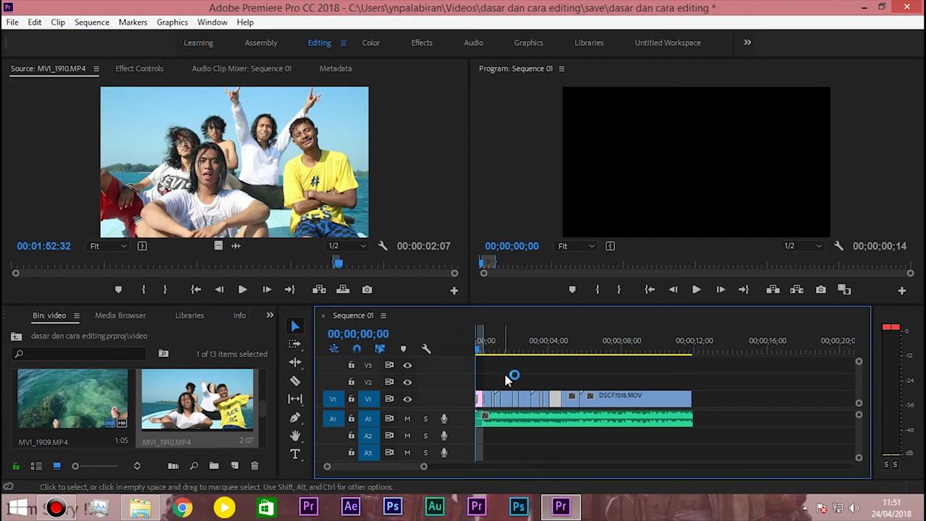
left_click_drag(512, 341, 693, 350)
left_click(619, 289)
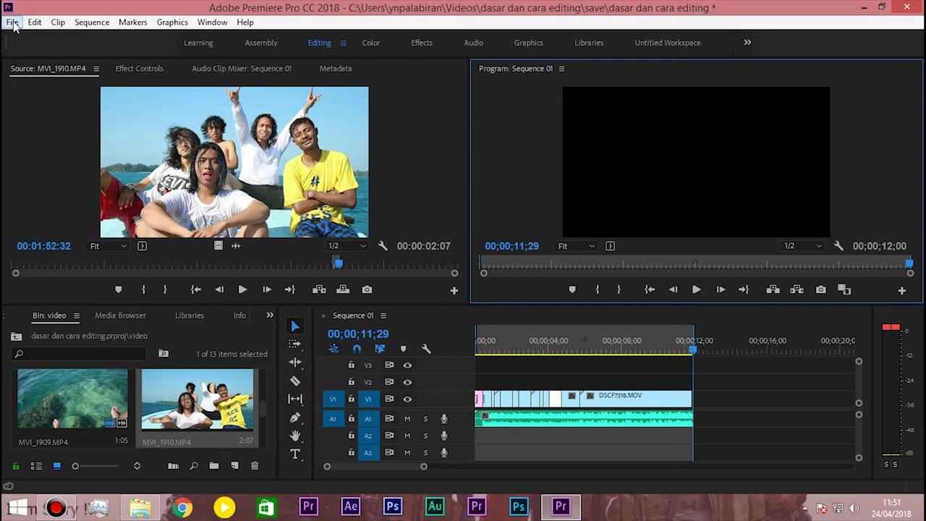
Render In to Out, then re-mark In at the start and Out at 00;00;12;03.
left_click(106, 22)
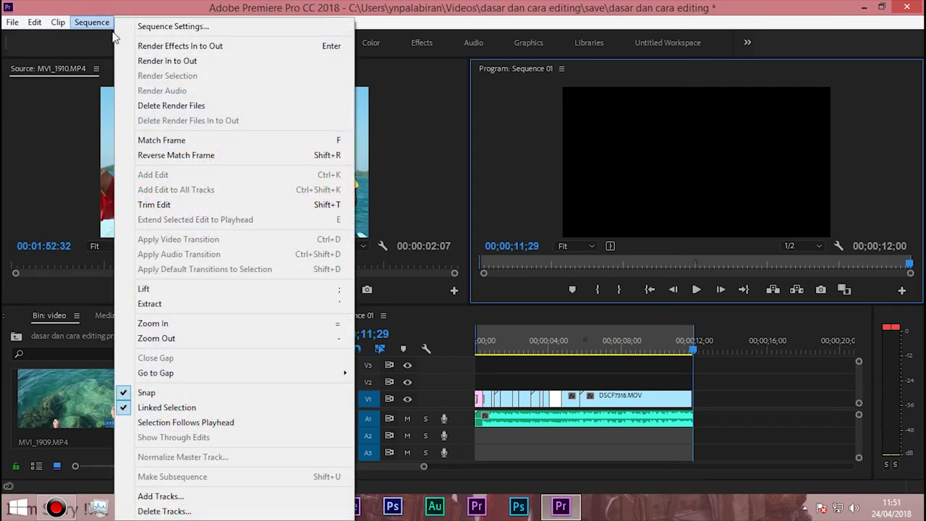
left_click(168, 62)
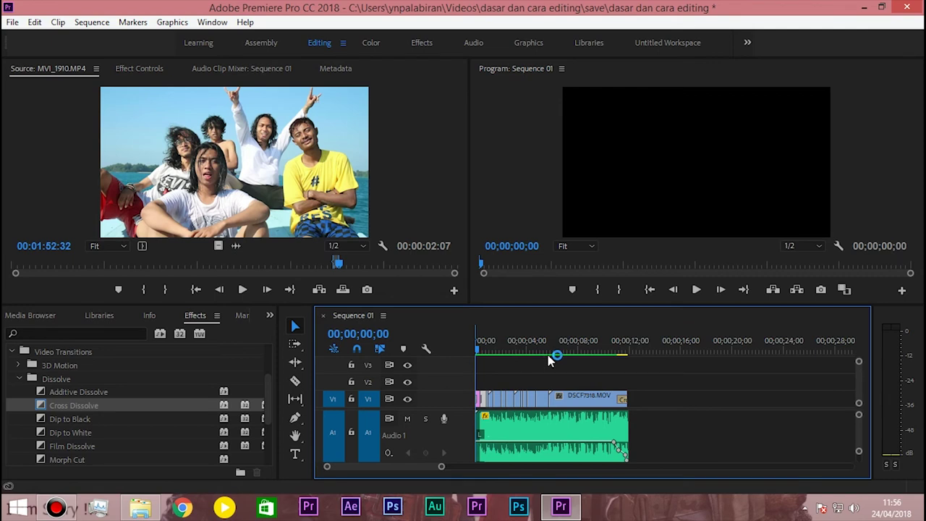
left_click(598, 289)
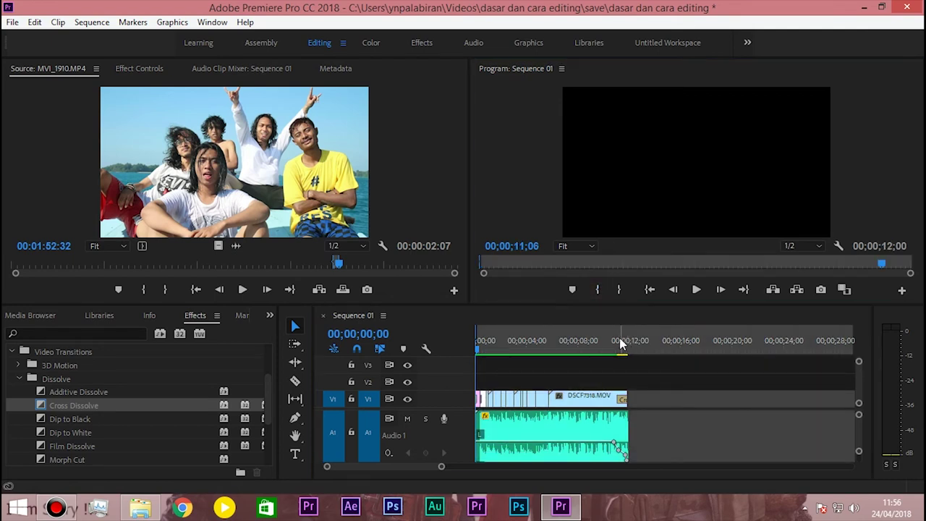
left_click_drag(622, 344, 631, 345)
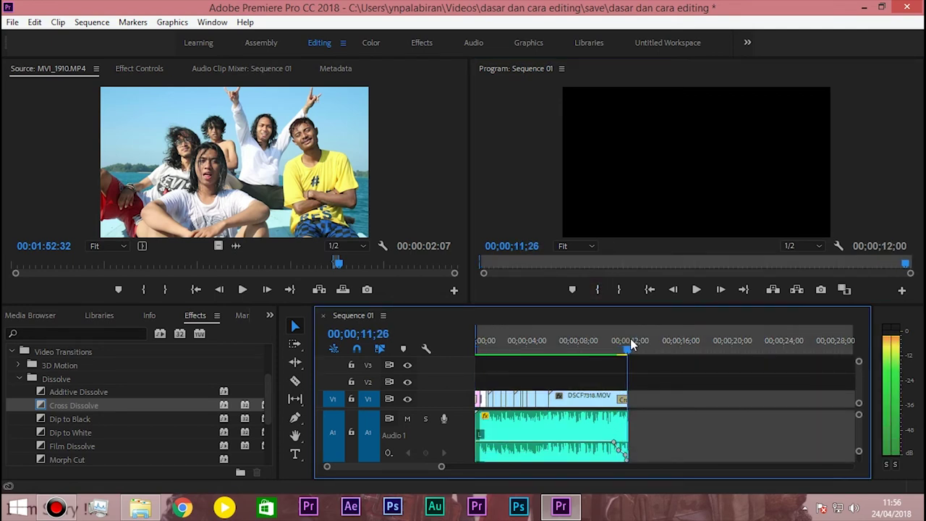
left_click(618, 290)
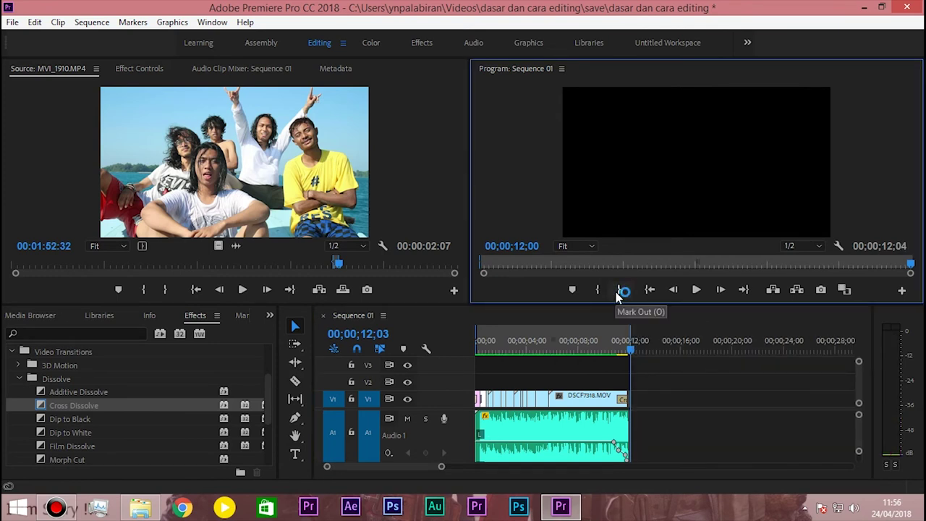
left_click(12, 21)
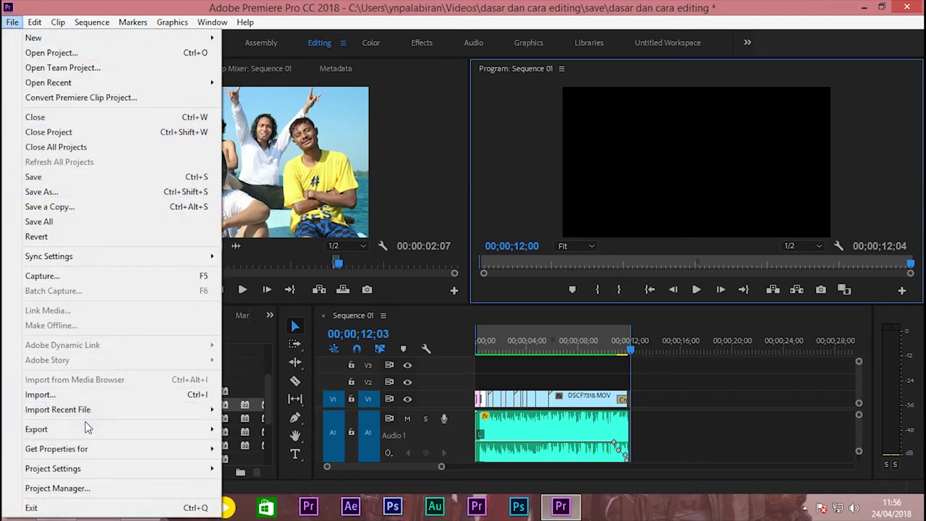
Export Sequence 01 as H.264, trying MPEG2 first, with the YouTube 1080p HD preset.
mouse_move(88, 429)
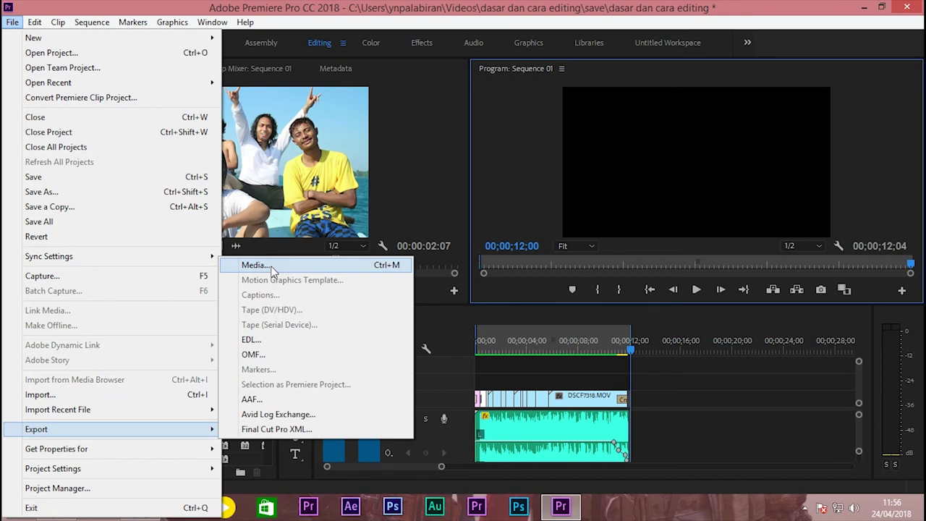
left_click(272, 266)
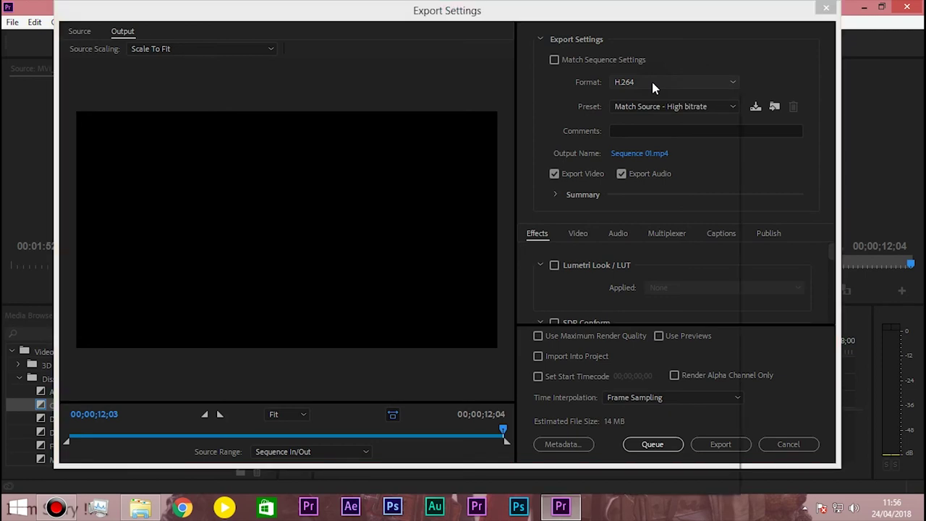
left_click(652, 82)
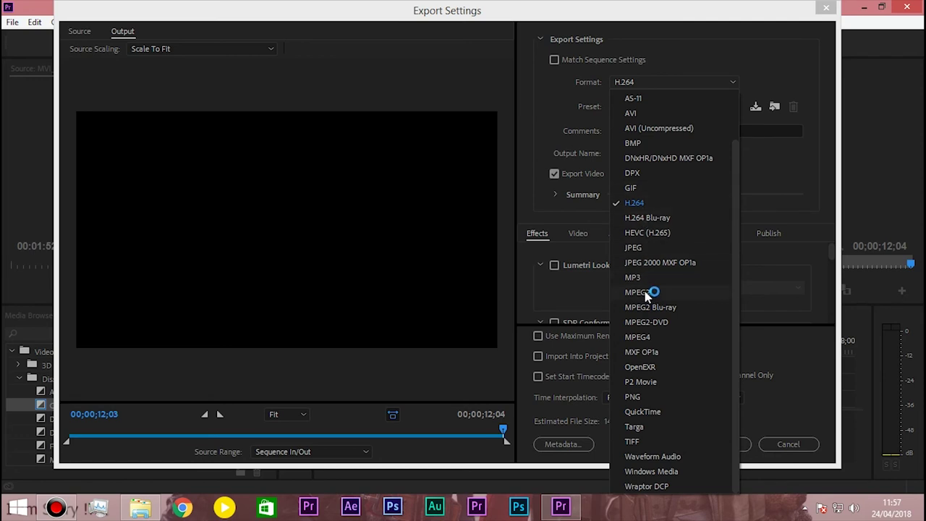
left_click(642, 292)
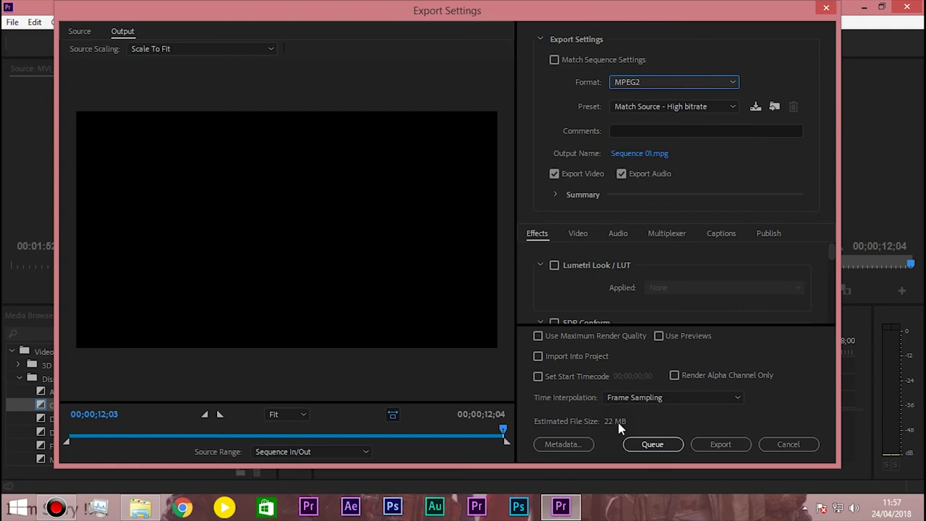
left_click(647, 85)
left_click(637, 203)
left_click(636, 109)
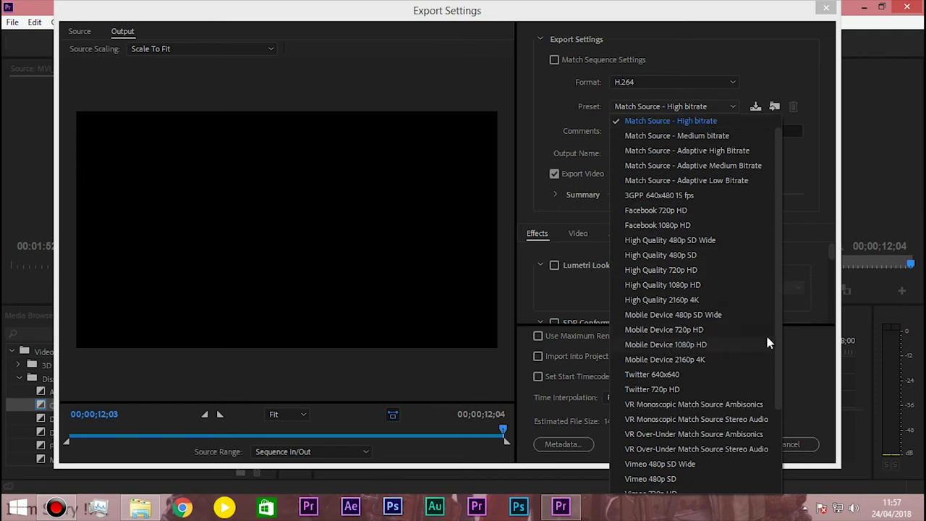
left_click_drag(780, 332, 772, 422)
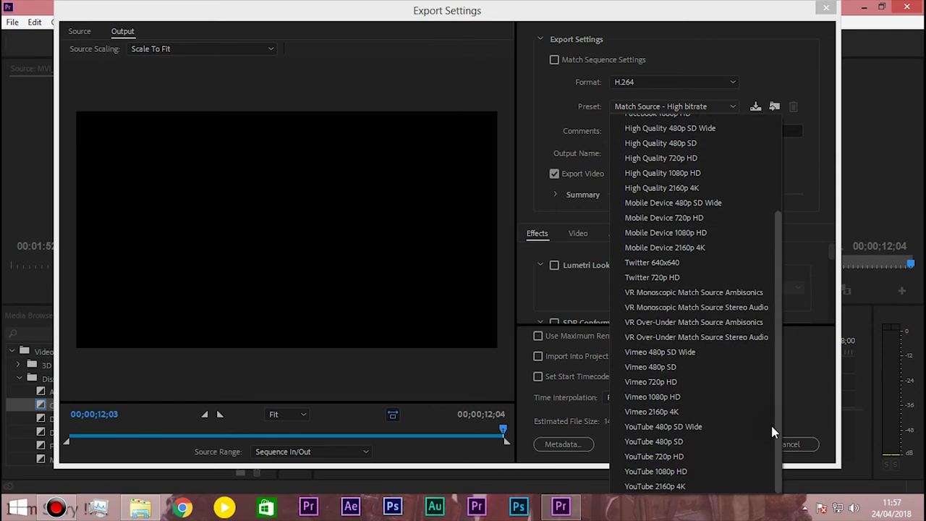
left_click(681, 472)
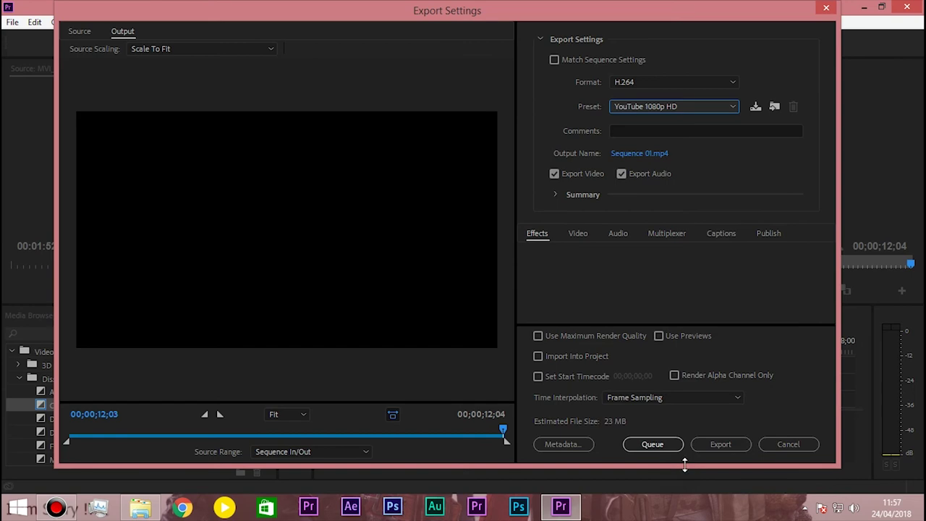
left_click(639, 154)
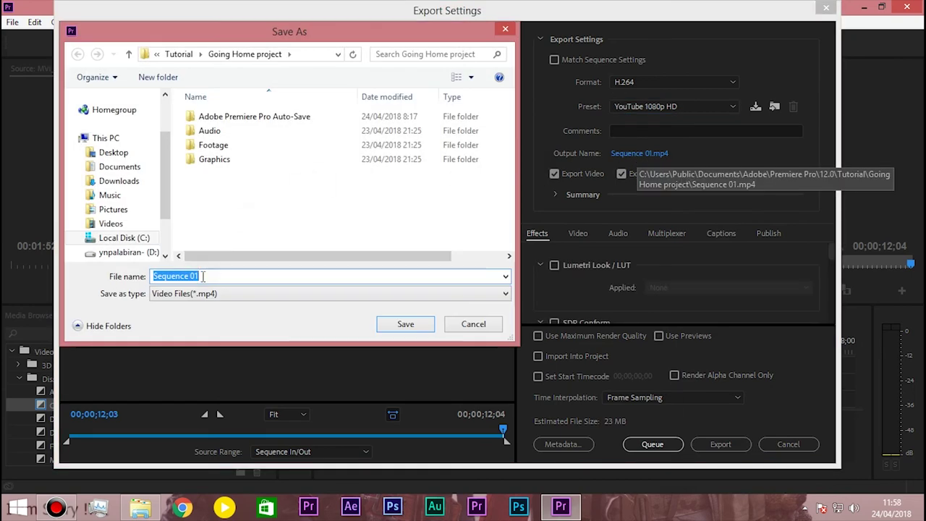
Save the output as 'dasar dan cara editing ( final ).mp4' in Videos > dasar dan cara editing.
type("fdf")
key("BackSpace")
key("BackSpace")
key("BackSpace")
type("dasasr")
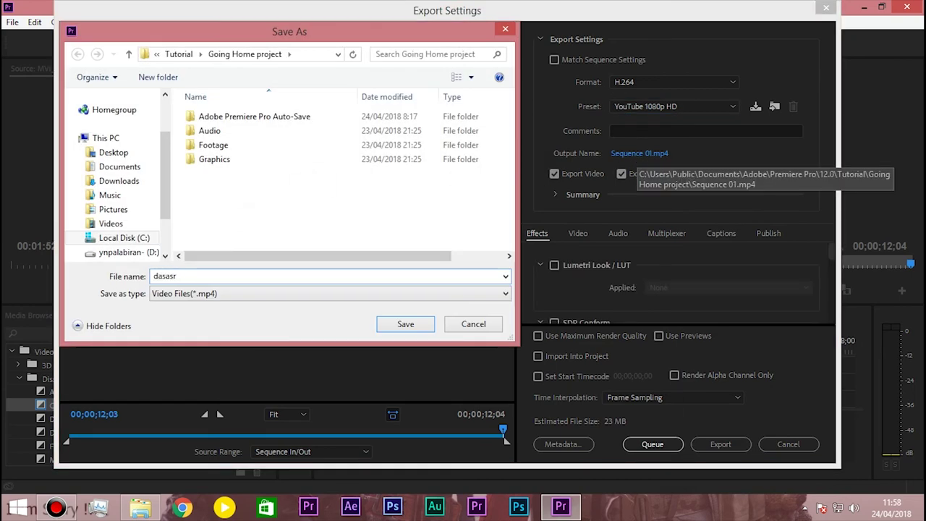
key("BackSpace")
key("BackSpace")
key("BackSpace")
key("BackSpace")
type("Final")
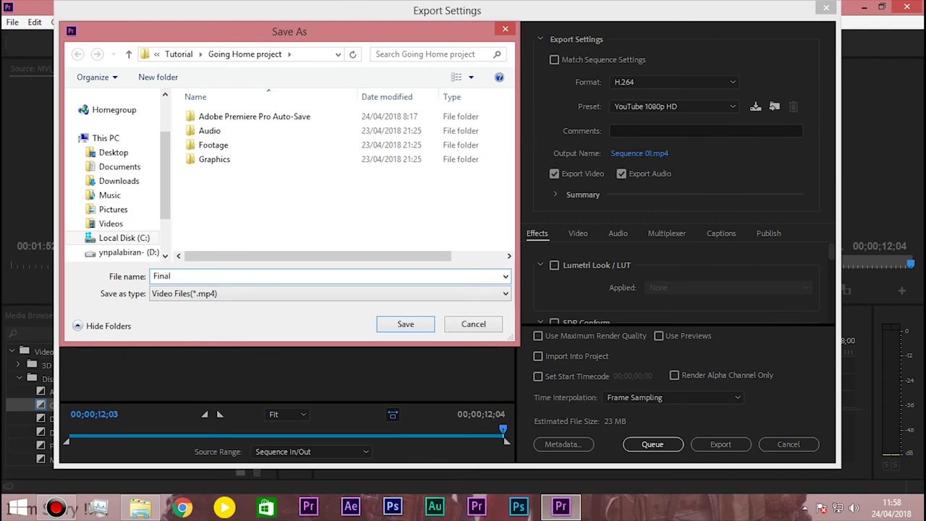
key("BackSpace")
key("BackSpace")
key("BackSpace")
type("dasa")
type("r dan cara editing ( final )")
left_click(113, 209)
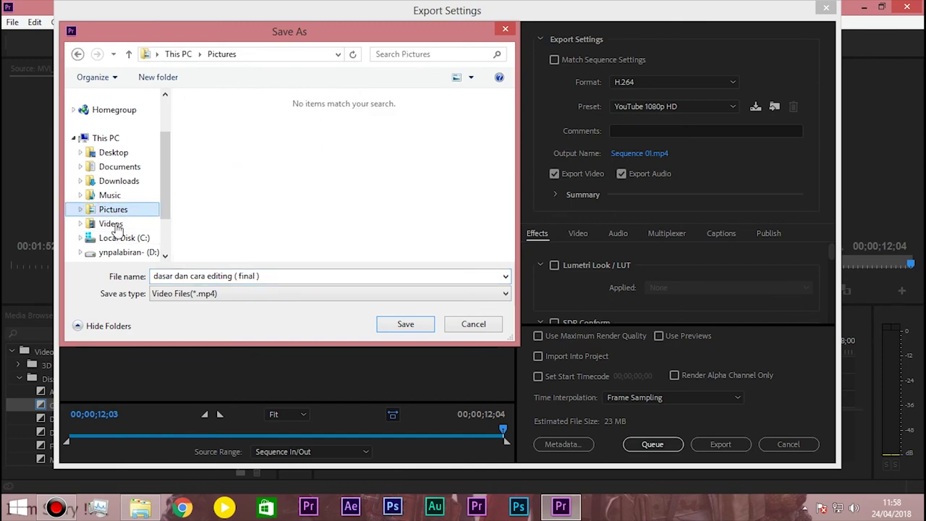
left_click(110, 223)
double_click(282, 156)
left_click(412, 325)
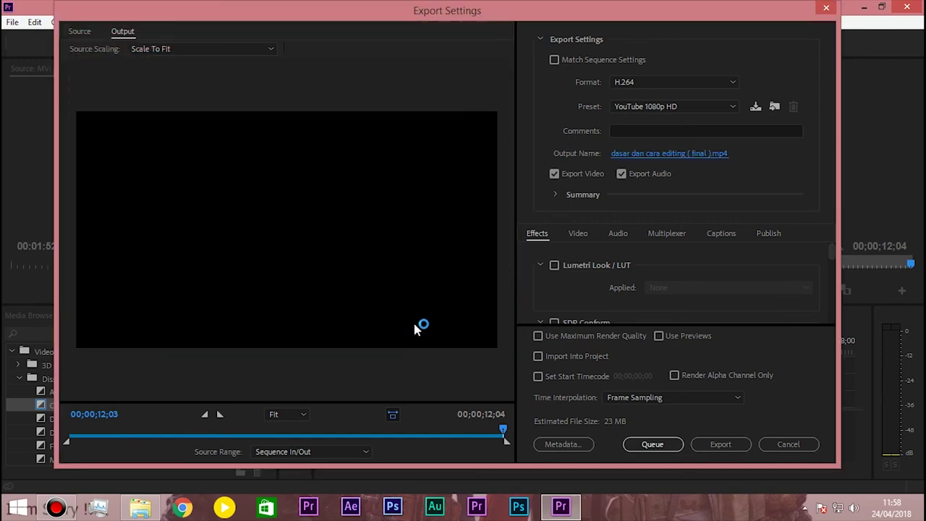
Match video settings to the source and use CBR encoding at about 16.82 Mbps target bitrate.
left_click(579, 233)
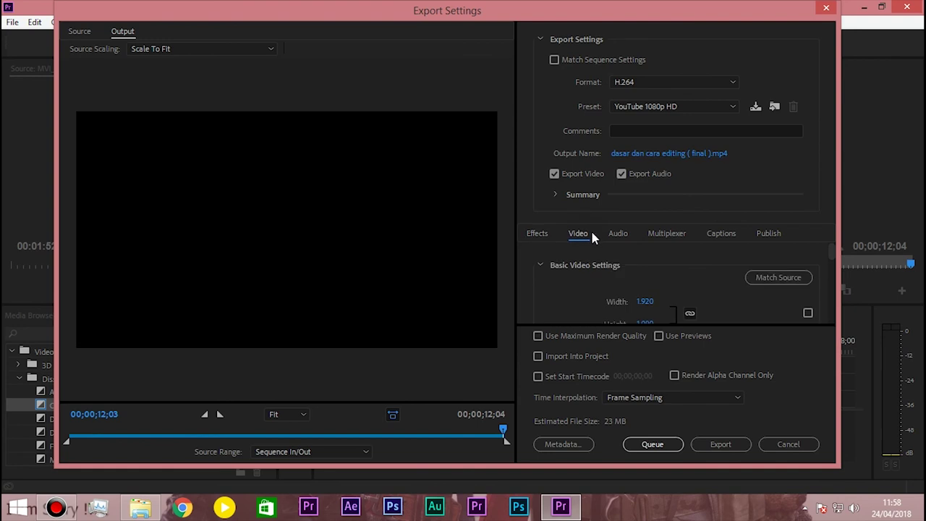
left_click(772, 277)
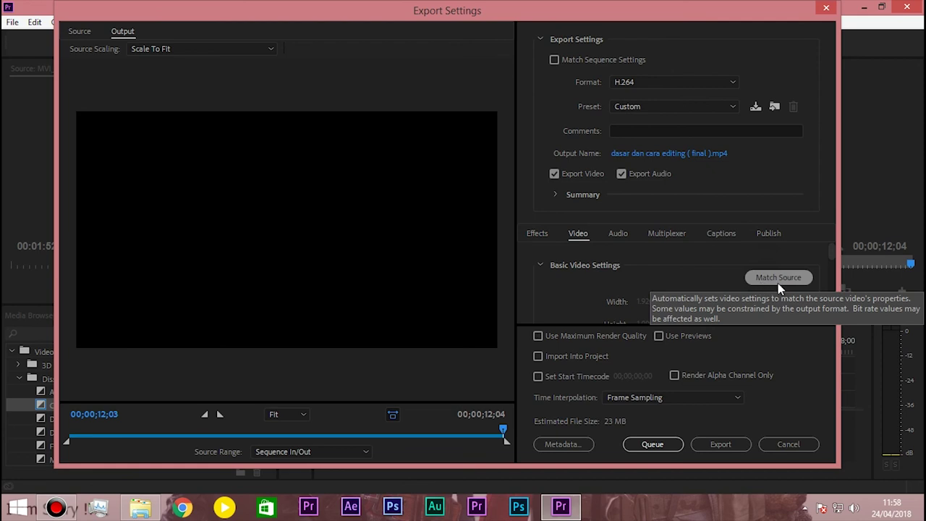
left_click_drag(831, 253, 838, 307)
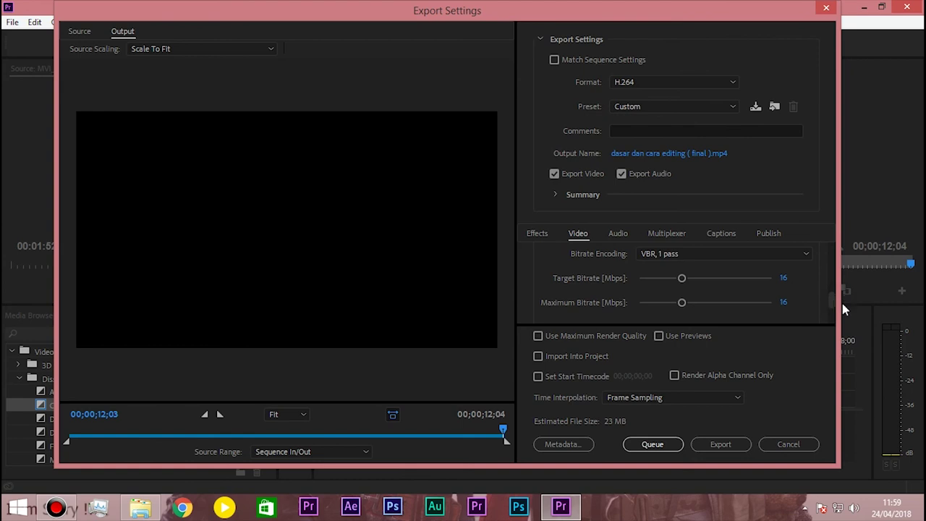
left_click(698, 253)
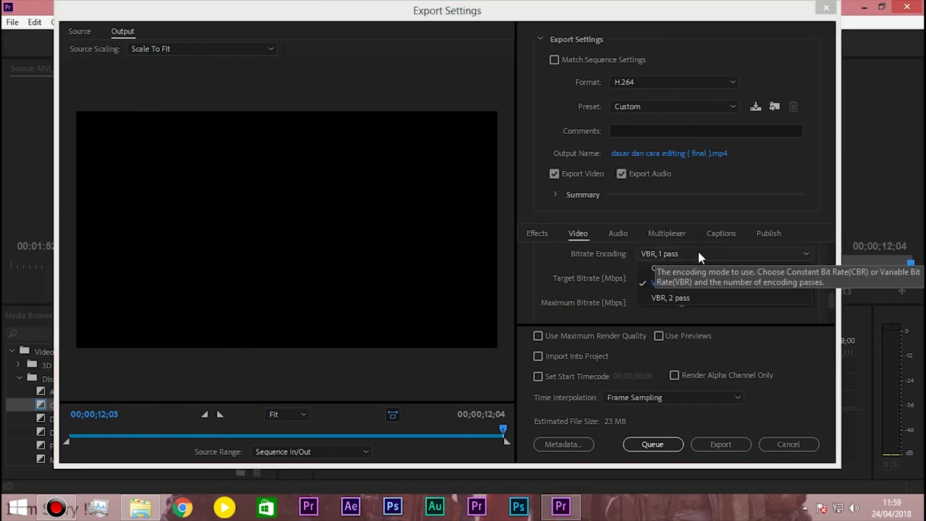
left_click(666, 269)
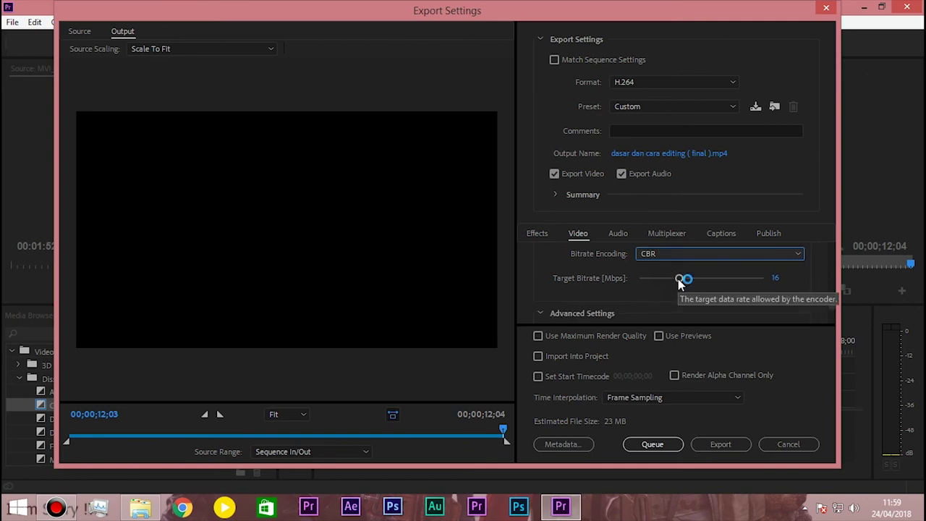
left_click_drag(681, 282, 664, 282)
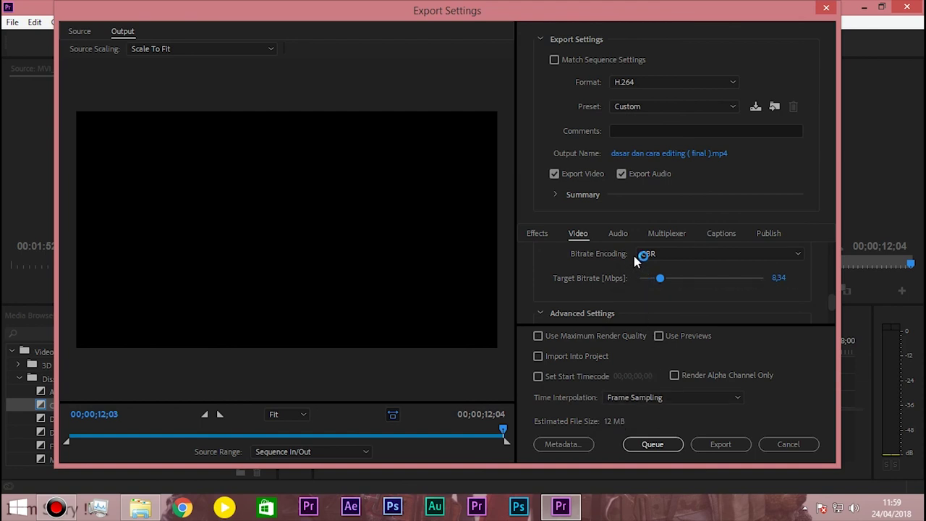
left_click_drag(660, 281, 681, 283)
left_click_drag(680, 283, 657, 283)
left_click_drag(664, 281, 680, 283)
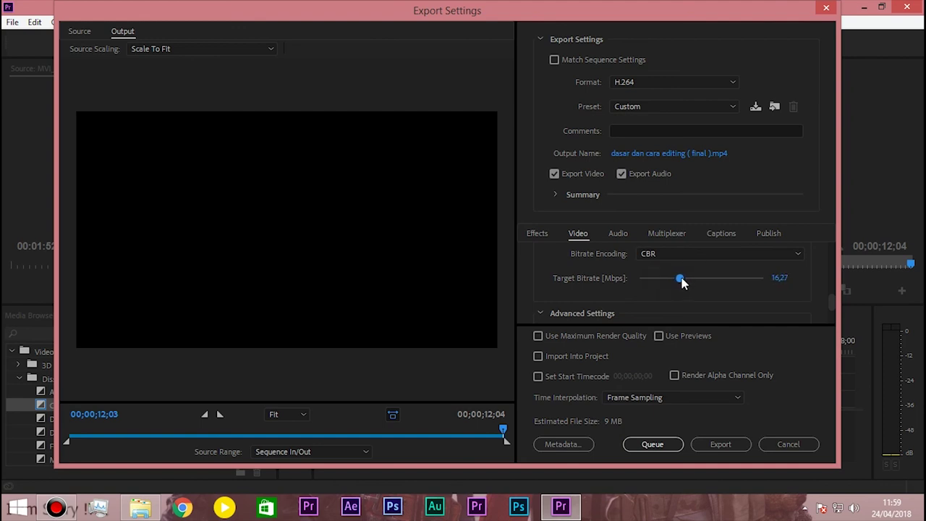
On the Audio tab, keep the AAC codec and a 48000 Hz sample rate.
left_click(624, 238)
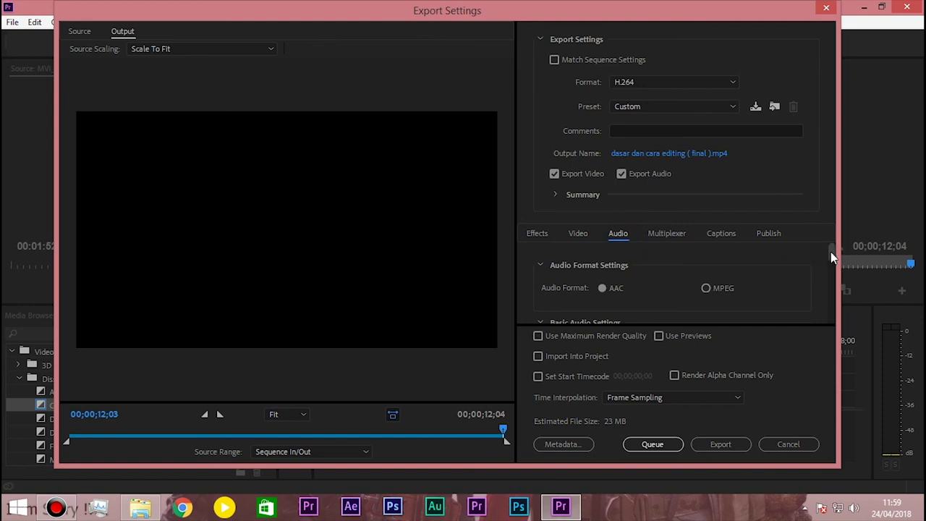
left_click_drag(833, 253, 833, 270)
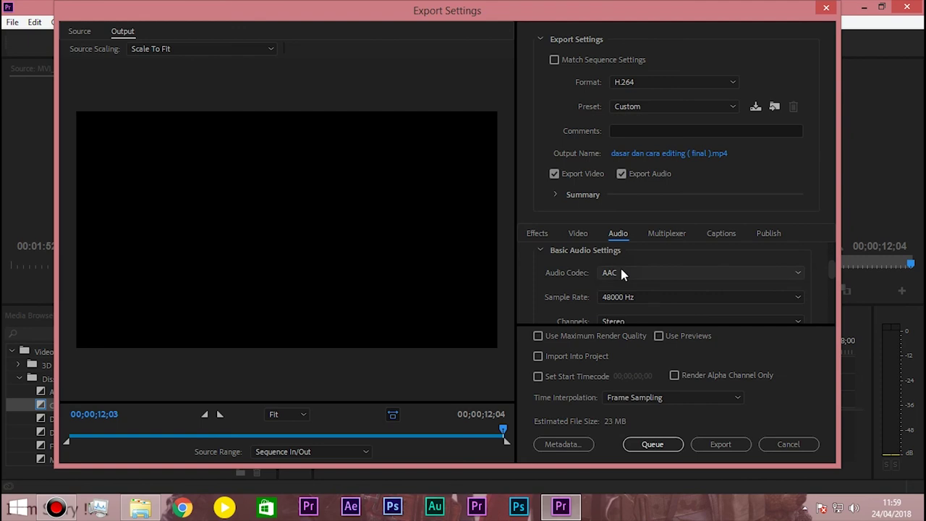
left_click(625, 269)
left_click(613, 289)
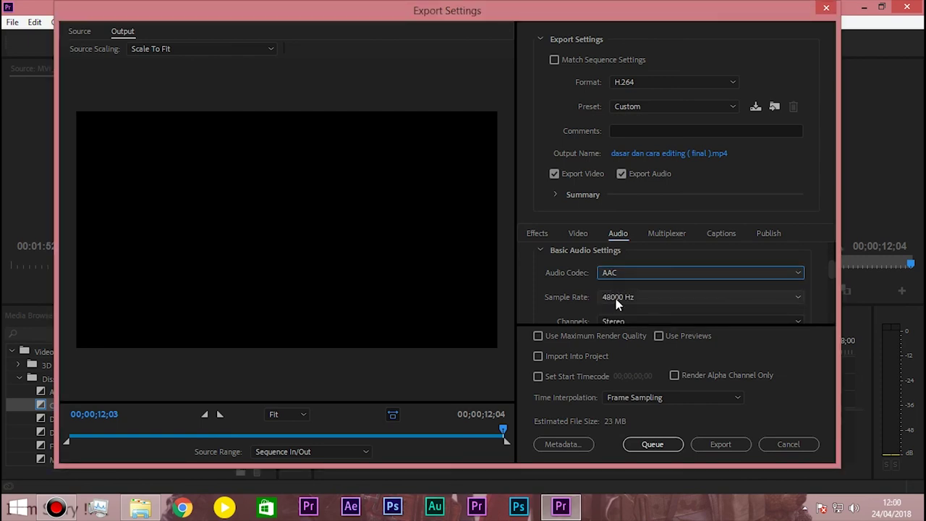
left_click(614, 301)
left_click(636, 340)
Keep High audio quality and a 320 kbps audio bitrate.
left_click_drag(831, 268, 837, 296)
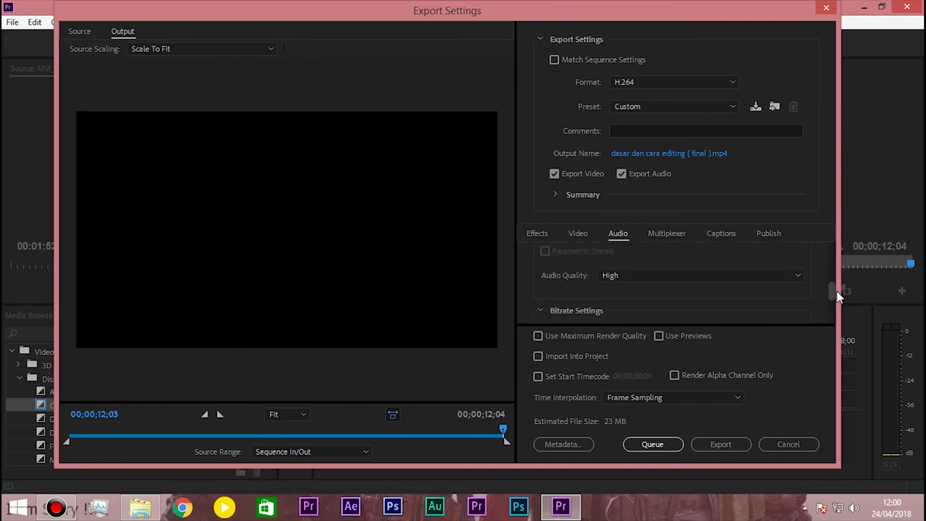
left_click(713, 272)
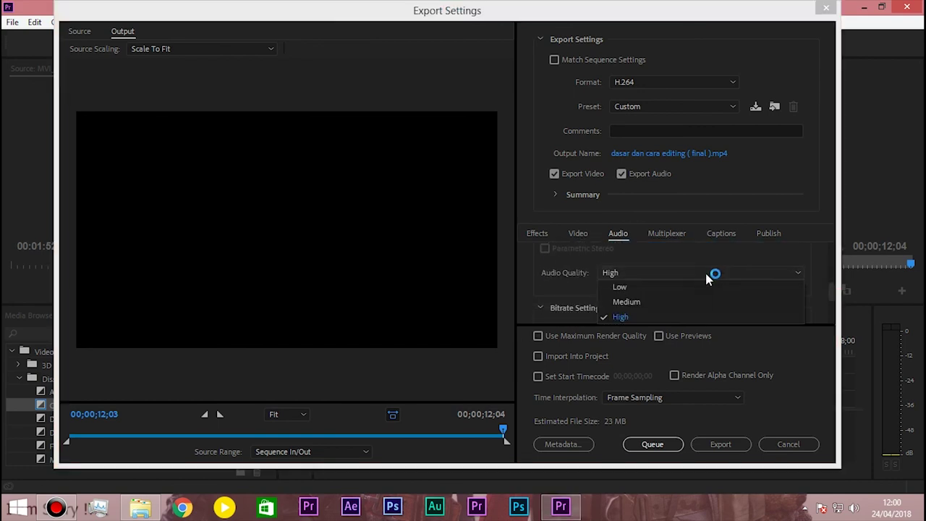
left_click(622, 317)
left_click_drag(833, 293, 837, 306)
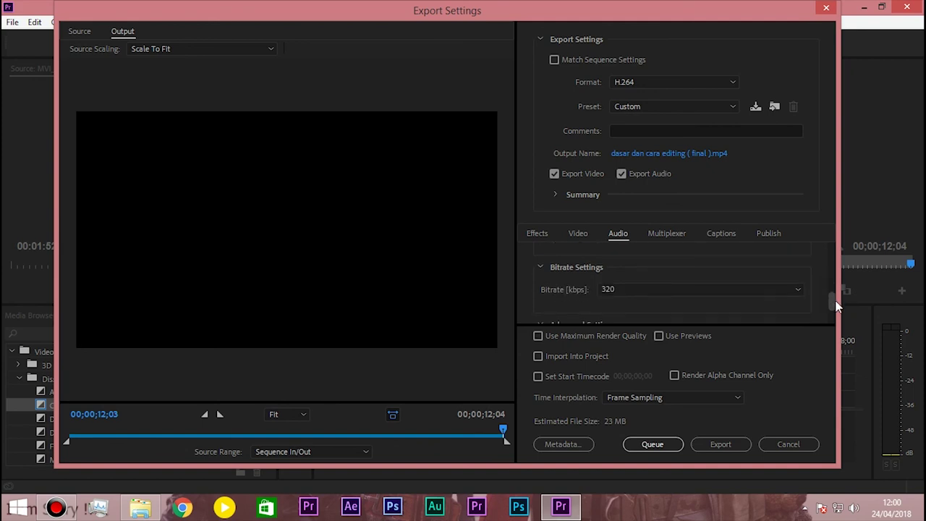
left_click(664, 277)
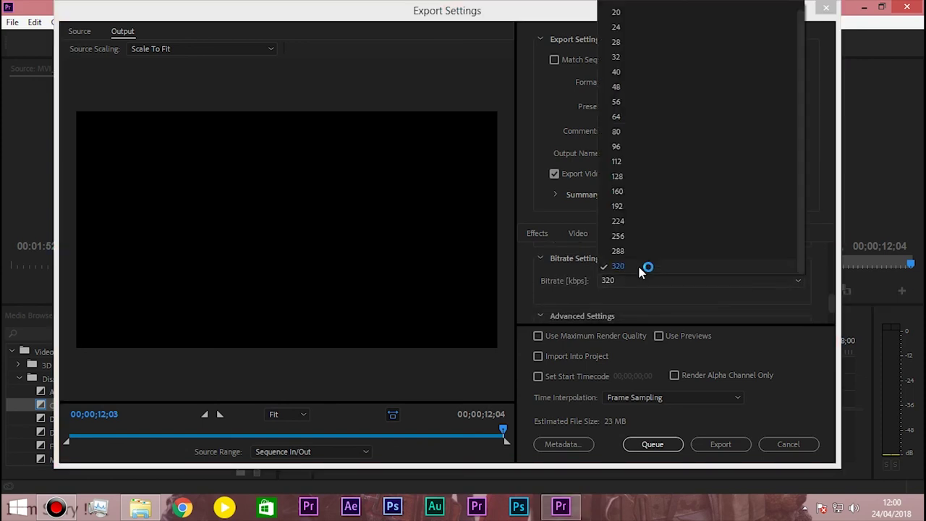
left_click(639, 268)
left_click_drag(831, 304, 833, 319)
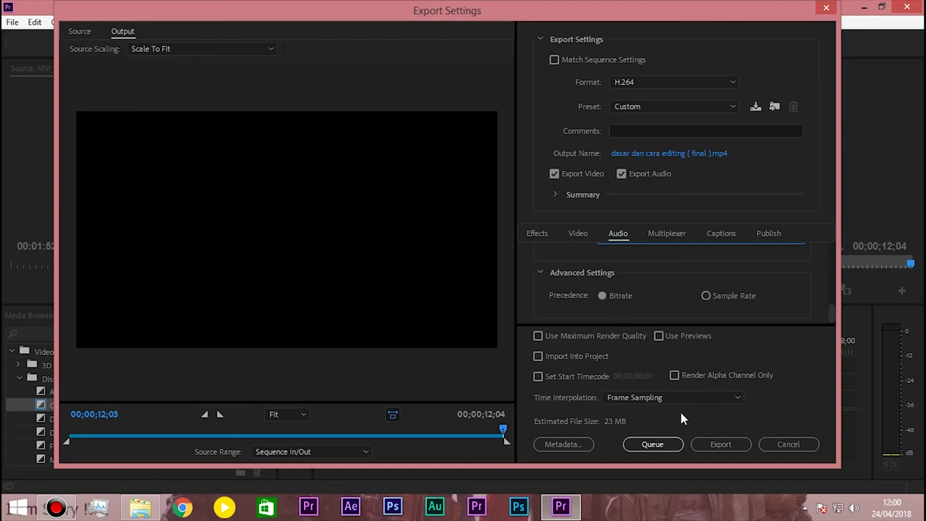
Leave Use Maximum Render Quality off and start encoding the sequence to MP4.
left_click(538, 336)
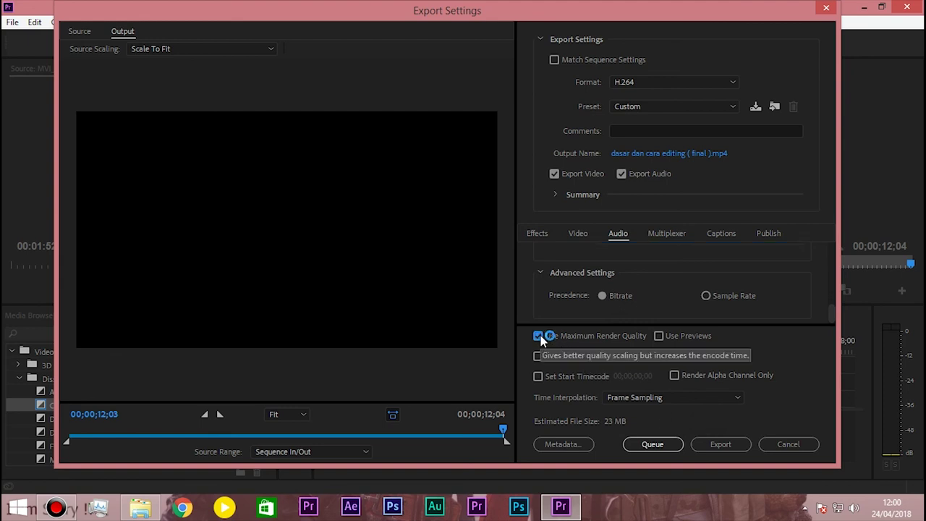
left_click(538, 336)
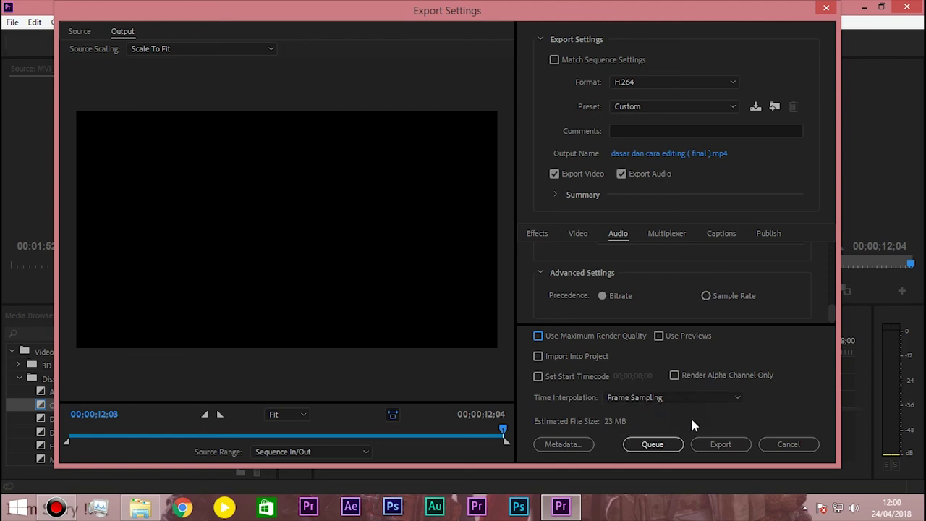
left_click(721, 445)
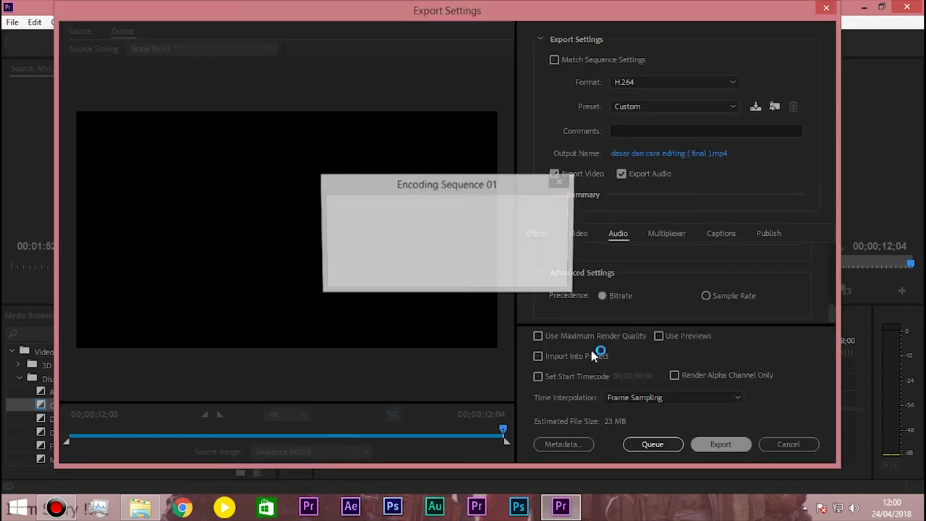